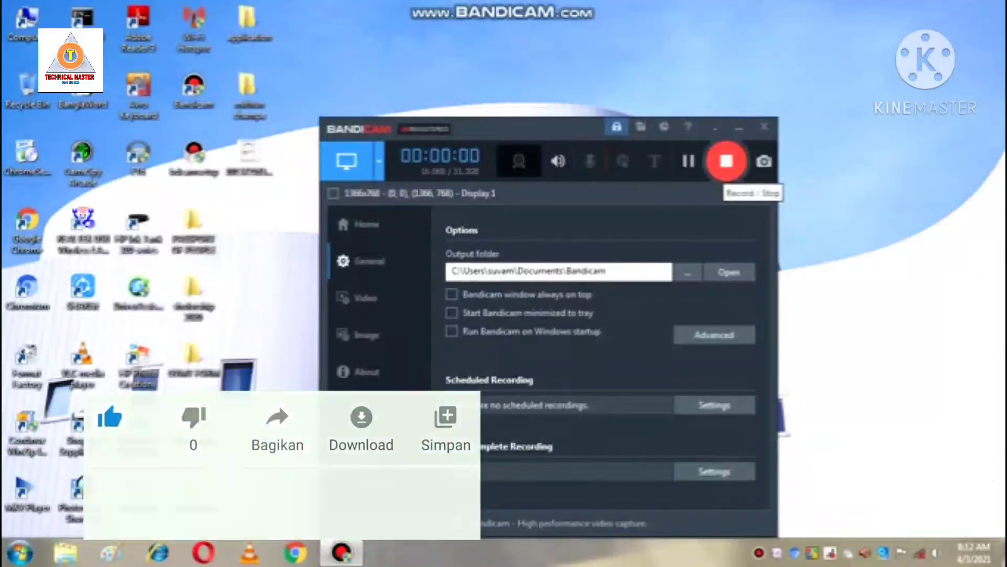
Minimize the screen recorder and refresh the desktop several times
{"action": "left_click", "coordinate": [739, 127]}
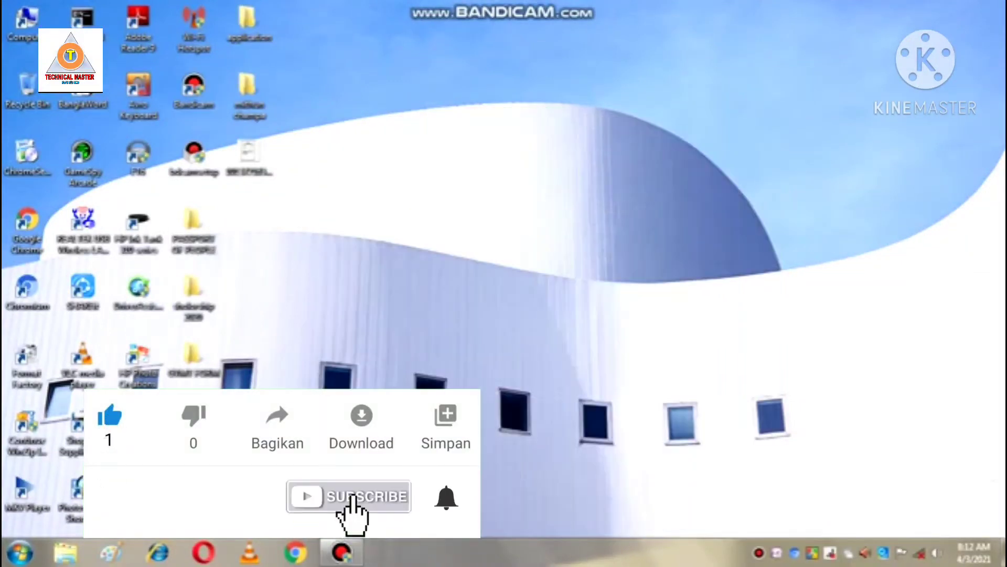
{"action": "right_click", "coordinate": [344, 162]}
{"action": "right_click", "coordinate": [378, 180]}
{"action": "left_click", "coordinate": [420, 220]}
{"action": "right_click", "coordinate": [409, 209]}
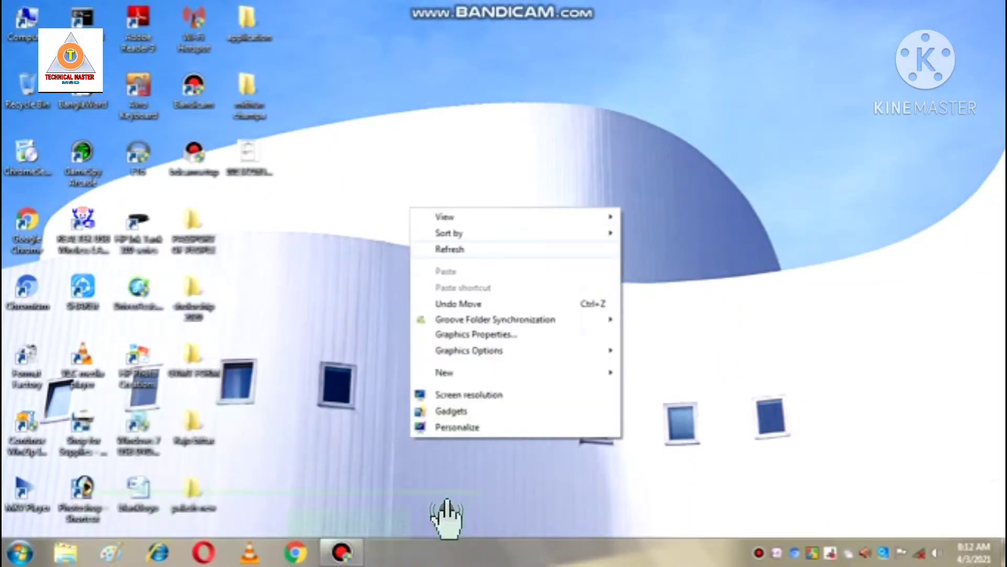
{"action": "left_click", "coordinate": [446, 233]}
{"action": "right_click", "coordinate": [434, 243]}
{"action": "left_click", "coordinate": [472, 283]}
{"action": "right_click", "coordinate": [464, 264]}
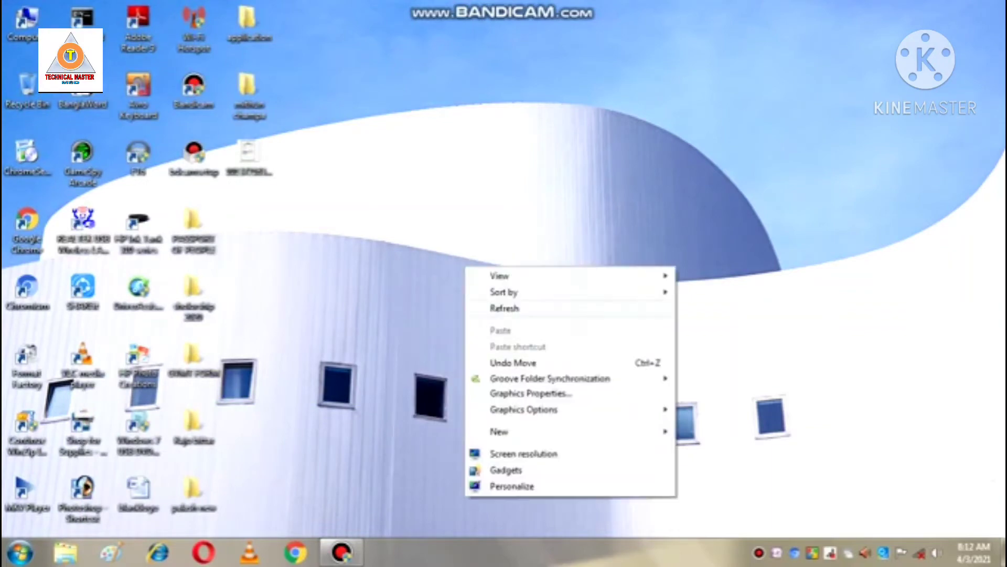
{"action": "left_click", "coordinate": [483, 307]}
{"action": "right_click", "coordinate": [478, 272]}
{"action": "left_click", "coordinate": [519, 315]}
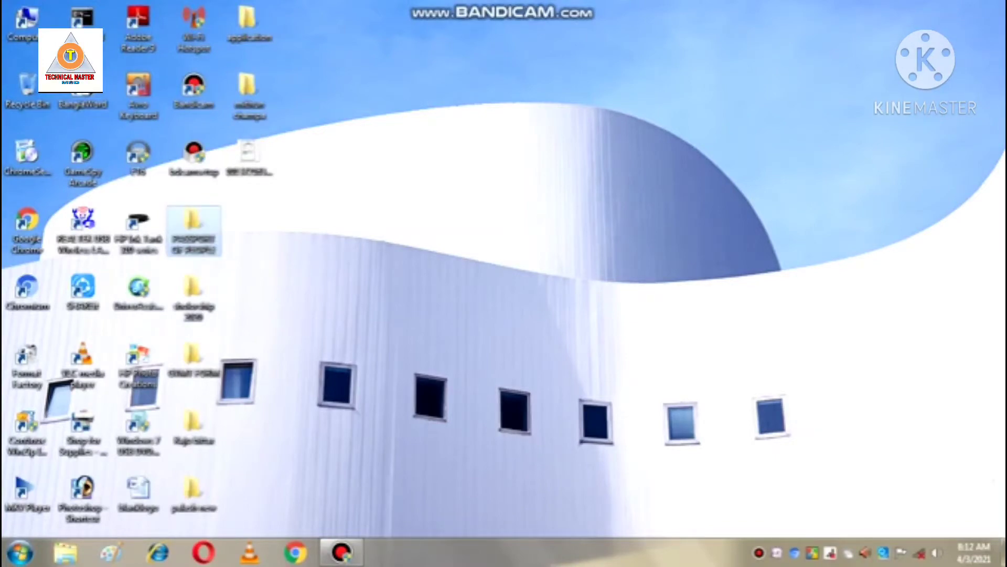
Open the PASSPORT OF PEOPLE folder and scroll through its photo thumbnails
{"action": "double_click", "coordinate": [193, 231]}
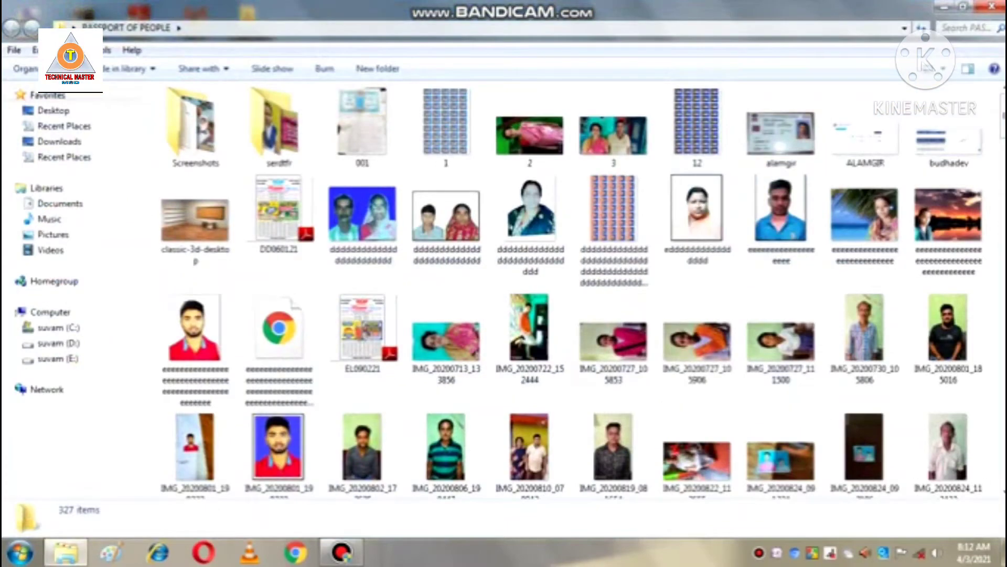
{"action": "scroll", "coordinate": [583, 288], "scroll_direction": "down", "scroll_amount": 1}
{"action": "scroll", "coordinate": [582, 288], "scroll_direction": "down", "scroll_amount": 3}
{"action": "scroll", "coordinate": [582, 289], "scroll_direction": "down", "scroll_amount": 1}
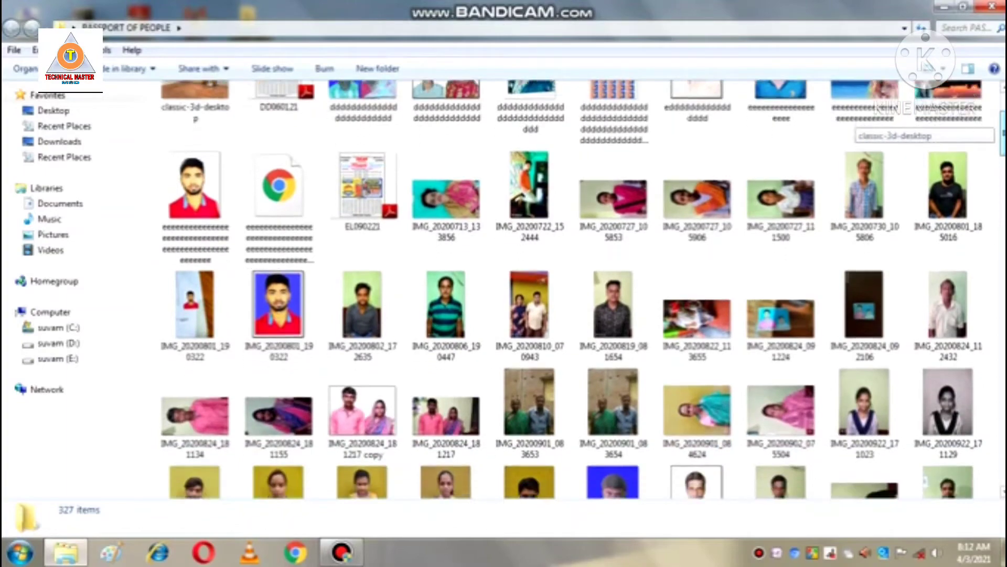
Preview and close IMG_20200810_070943, then scroll further down the thumbnails
{"action": "double_click", "coordinate": [529, 288]}
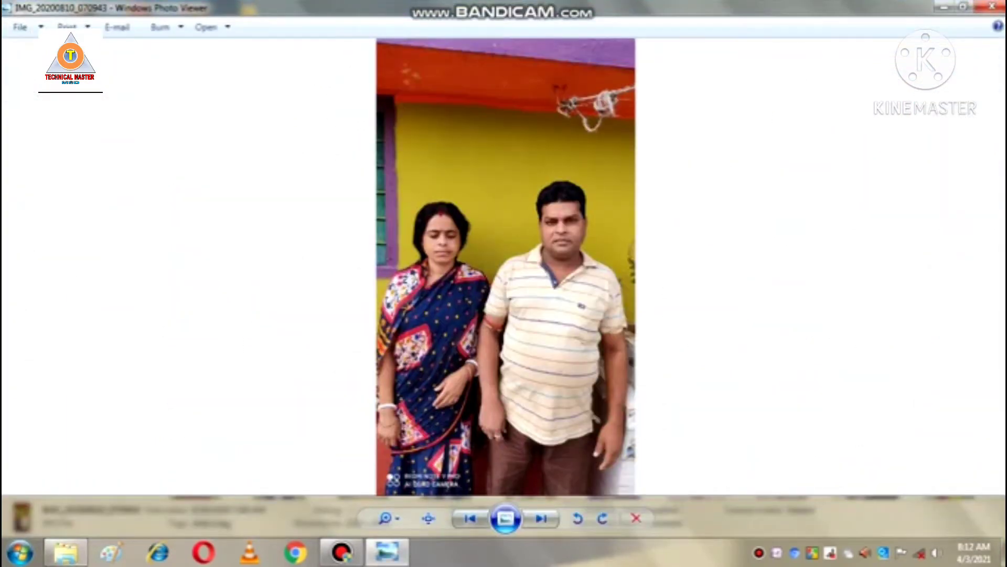
{"action": "key", "text": "alt+F4"}
{"action": "scroll", "coordinate": [582, 288], "scroll_direction": "down", "scroll_amount": 2}
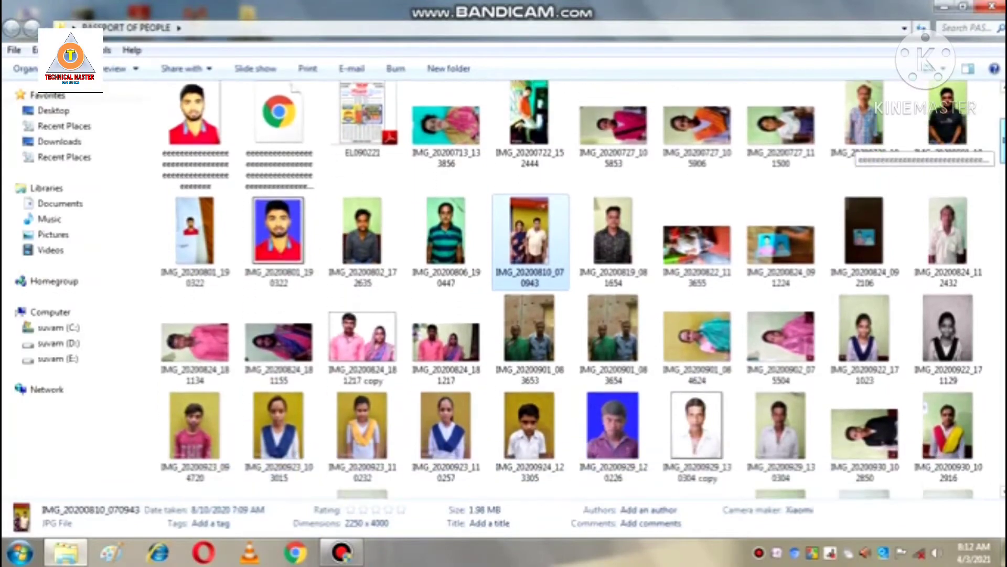
{"action": "scroll", "coordinate": [583, 289], "scroll_direction": "down", "scroll_amount": 3}
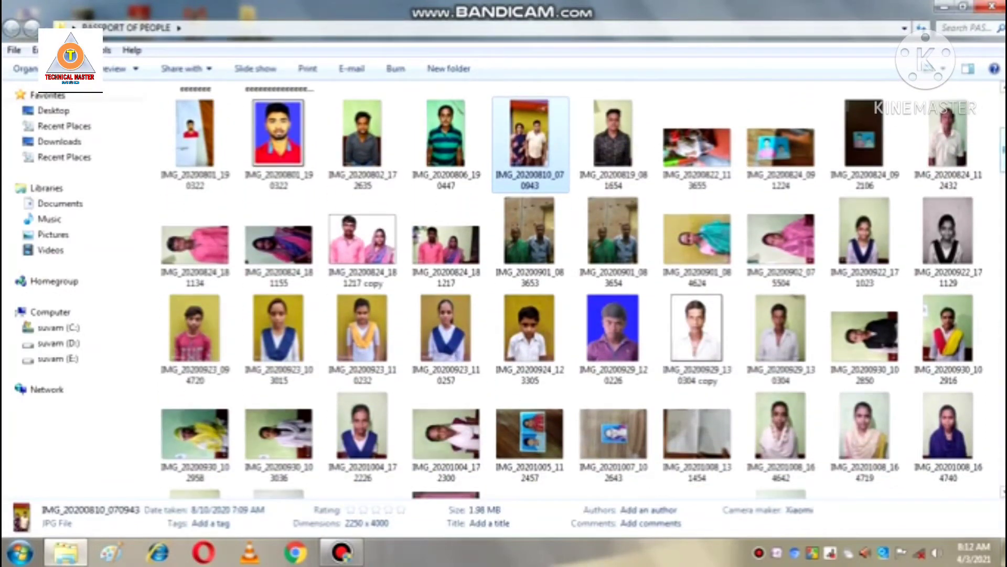
View IMG_20200824_181217 in Photo Viewer and send it to Adobe Photoshop
{"action": "double_click", "coordinate": [445, 244]}
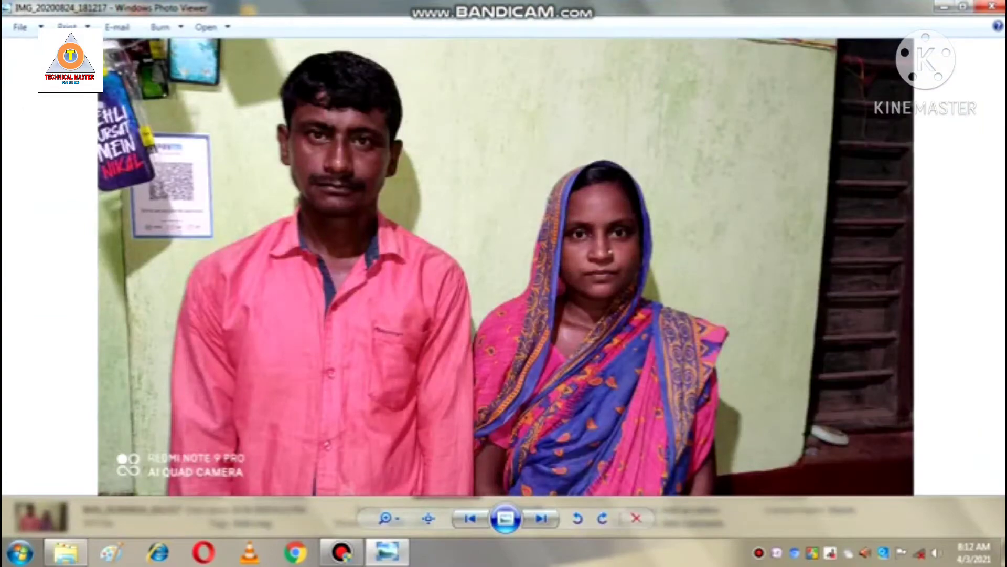
{"action": "left_click", "coordinate": [206, 27]}
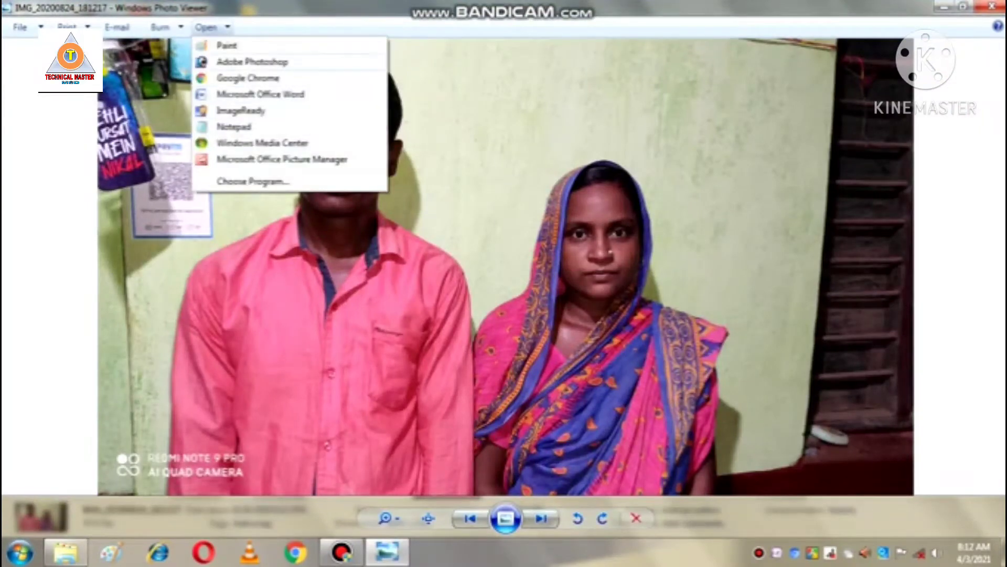
{"action": "left_click", "coordinate": [231, 62]}
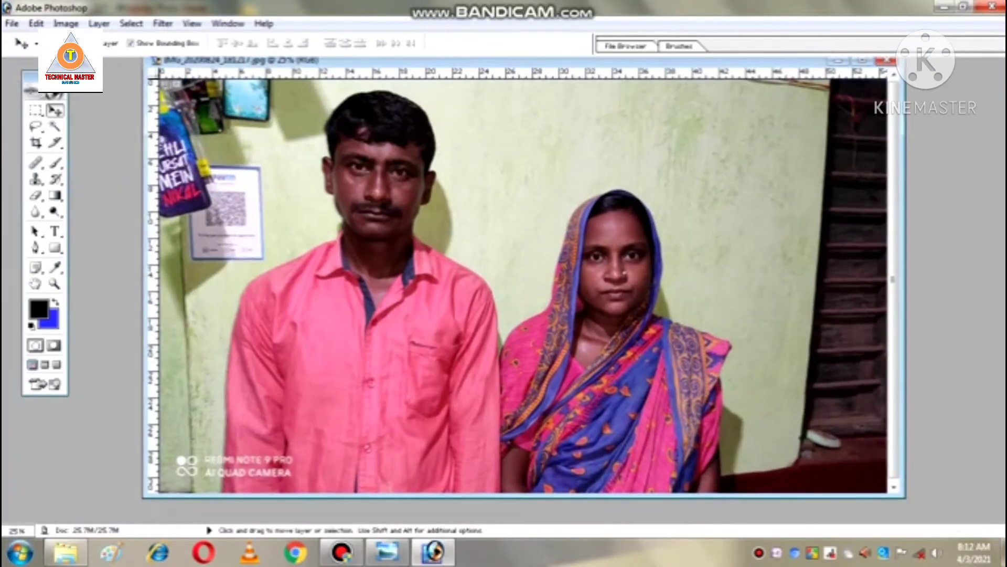
Crop around both people with the Crop tool at 1.5 in height and 300 ppi
{"action": "key", "text": "c"}
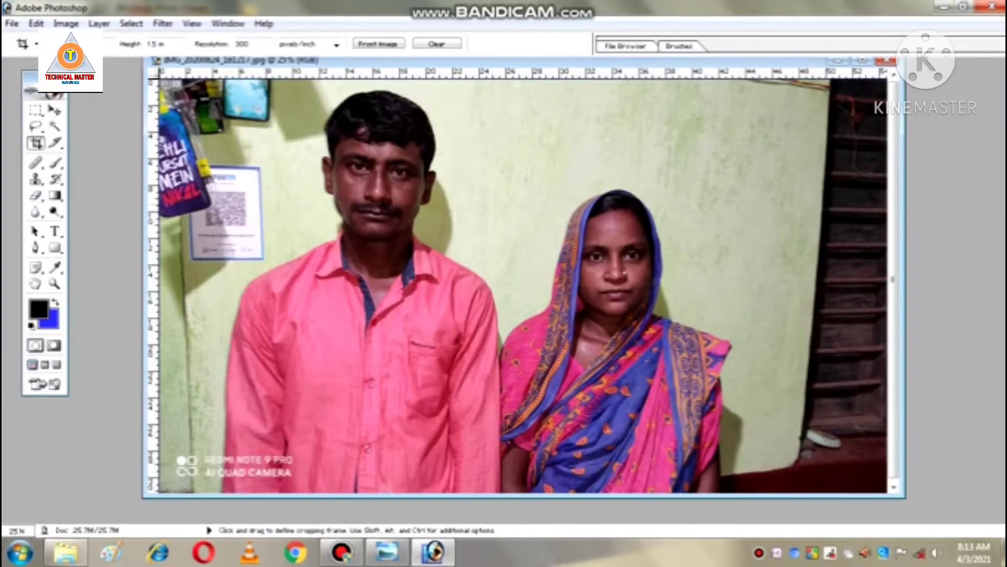
{"action": "left_click_drag", "start_coordinate": [281, 93], "coordinate": [702, 461]}
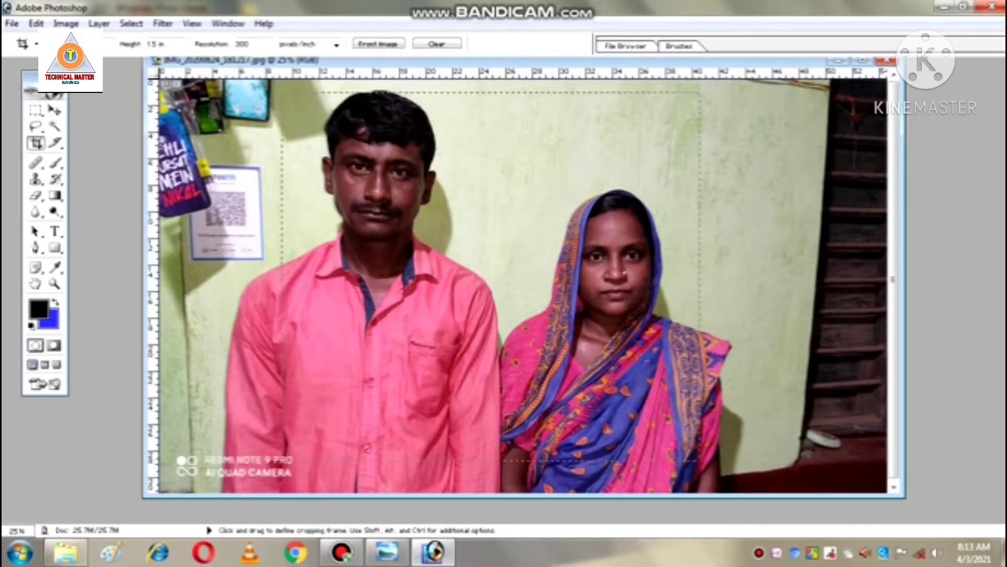
{"action": "left_click_drag", "start_coordinate": [492, 276], "coordinate": [475, 272]}
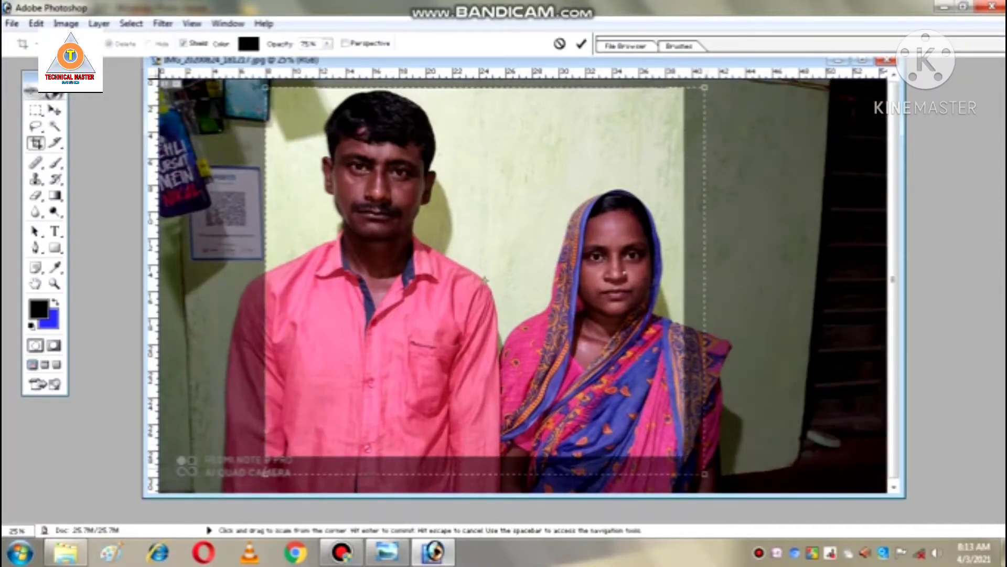
{"action": "left_click_drag", "start_coordinate": [683, 456], "coordinate": [704, 472]}
{"action": "left_click_drag", "start_coordinate": [476, 271], "coordinate": [456, 268]}
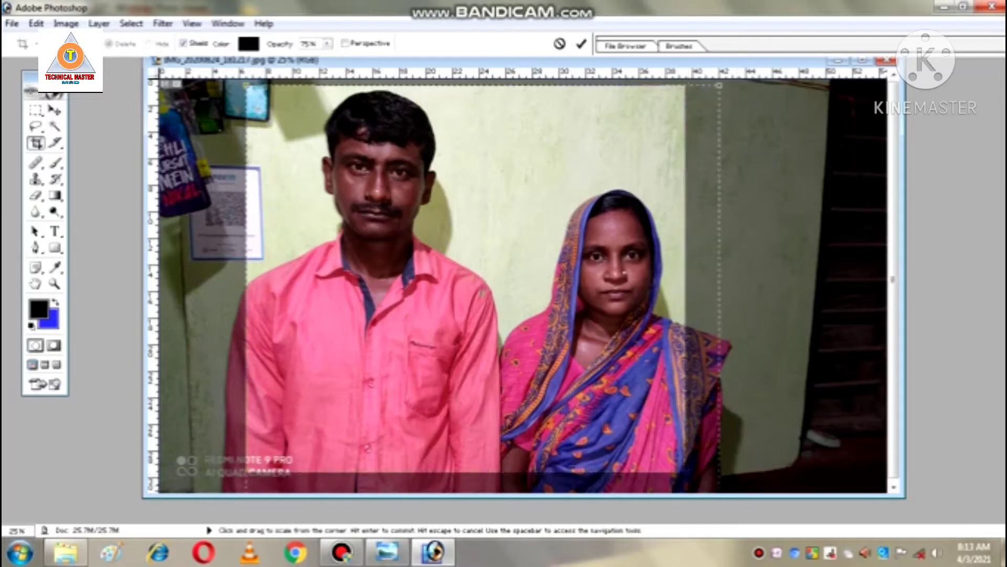
{"action": "left_click_drag", "start_coordinate": [684, 471], "coordinate": [718, 492]}
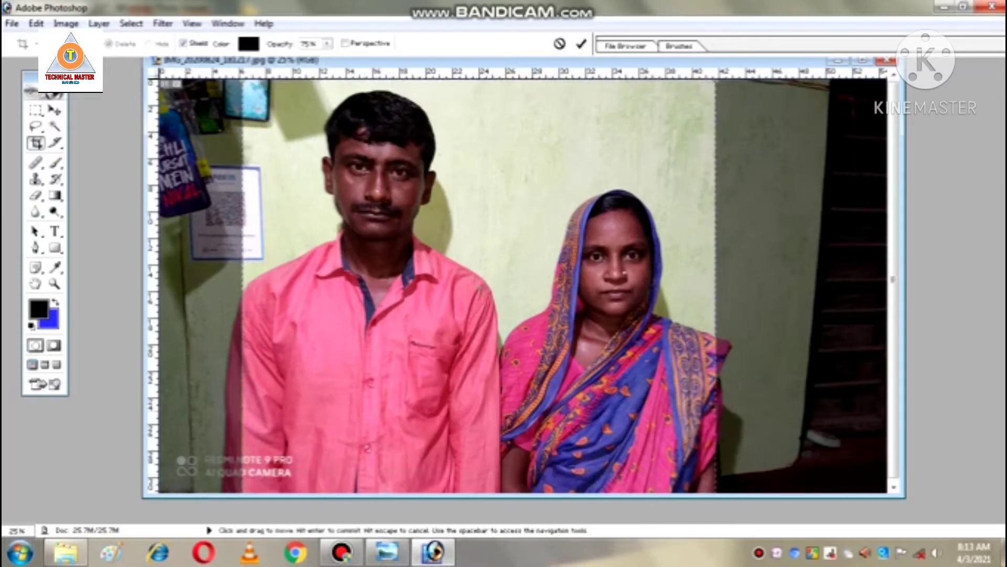
{"action": "key", "text": "Return"}
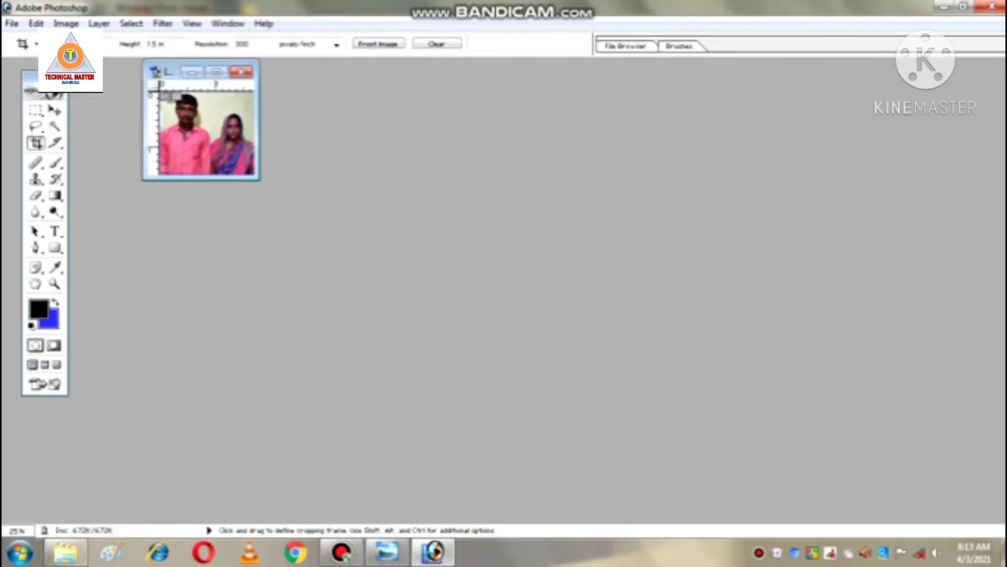
Enlarge the window, zoom to 100%, and apply a tighter crop around the couple
{"action": "mouse_move", "coordinate": [258, 180]}
{"action": "left_mouse_down"}
{"action": "mouse_move", "coordinate": [528, 366]}
{"action": "mouse_move", "coordinate": [742, 479]}
{"action": "left_mouse_up"}
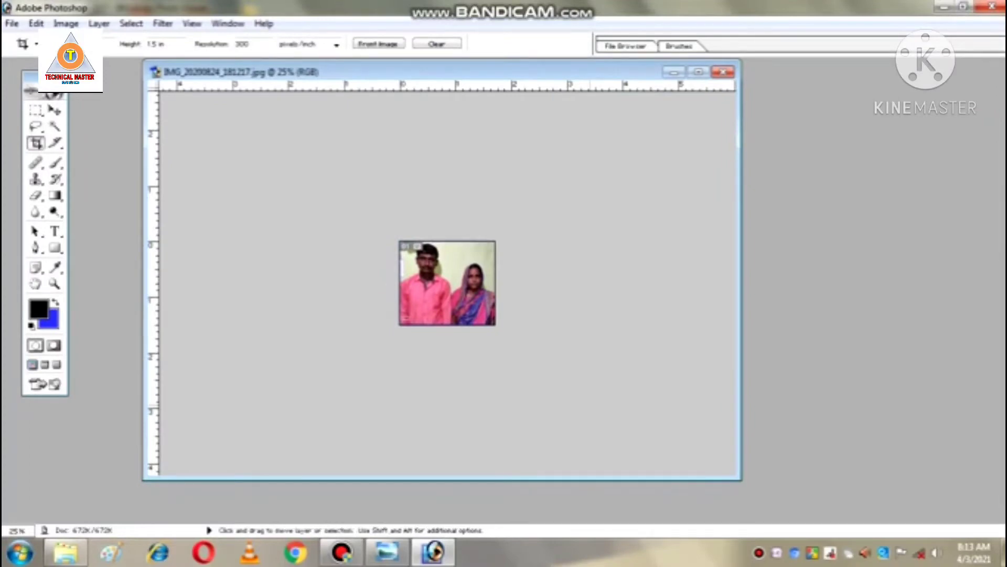
{"action": "key", "text": "ctrl+plus"}
{"action": "key", "text": "ctrl+plus"}
{"action": "key", "text": "ctrl+plus"}
{"action": "key", "text": "ctrl+plus"}
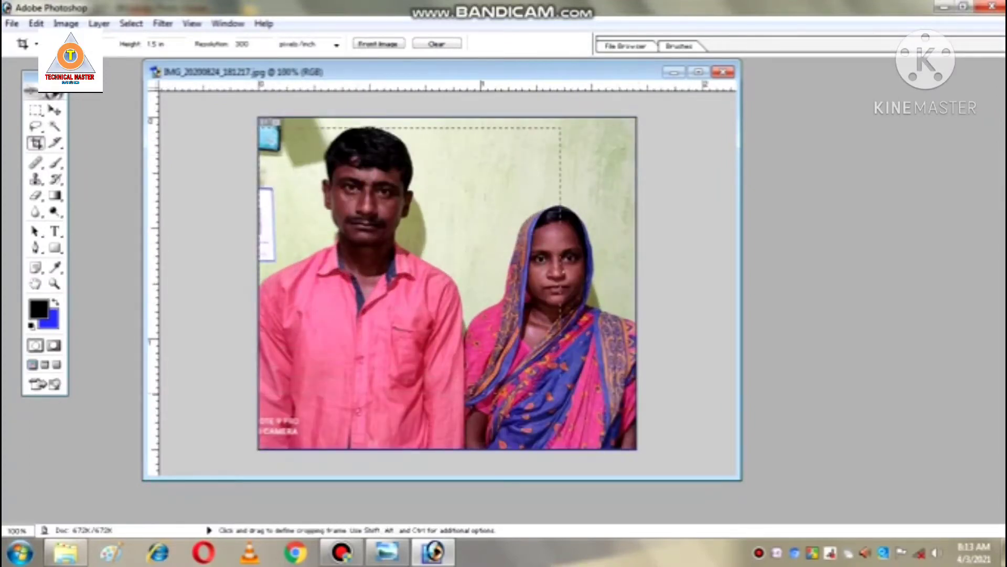
{"action": "left_click_drag", "start_coordinate": [284, 127], "coordinate": [611, 416]}
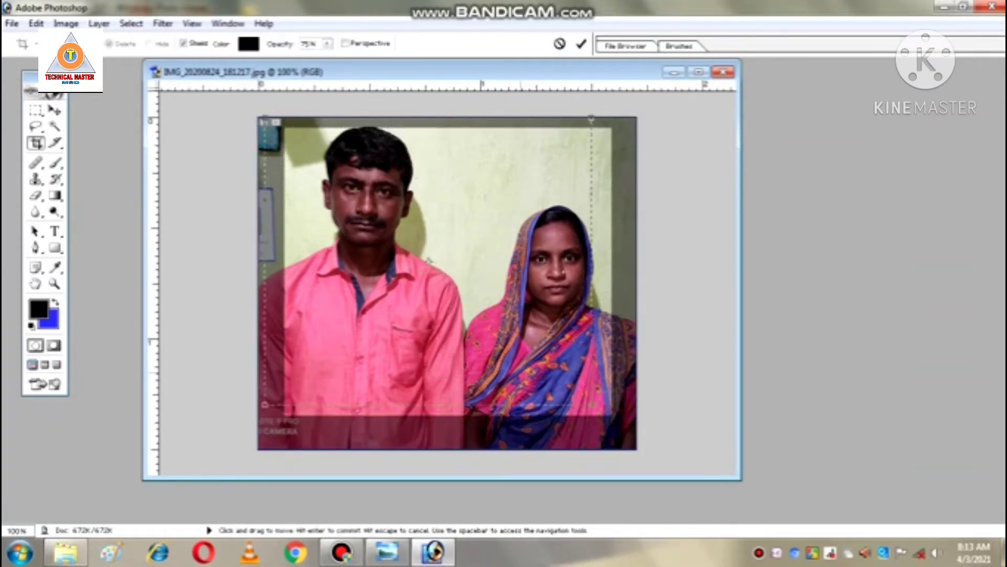
{"action": "left_click_drag", "start_coordinate": [446, 270], "coordinate": [420, 261]}
{"action": "left_click_drag", "start_coordinate": [586, 405], "coordinate": [622, 436]}
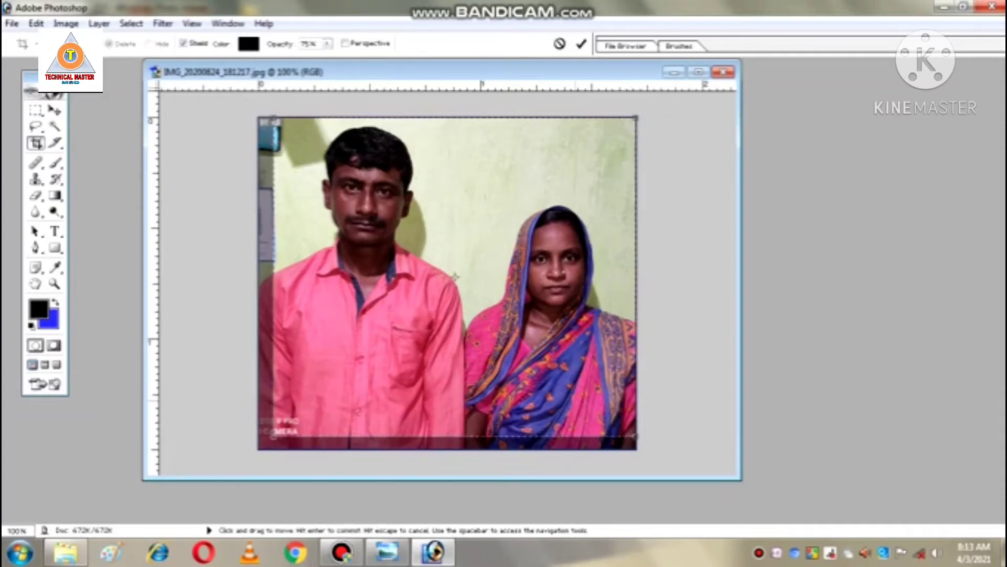
{"action": "key", "text": "Return"}
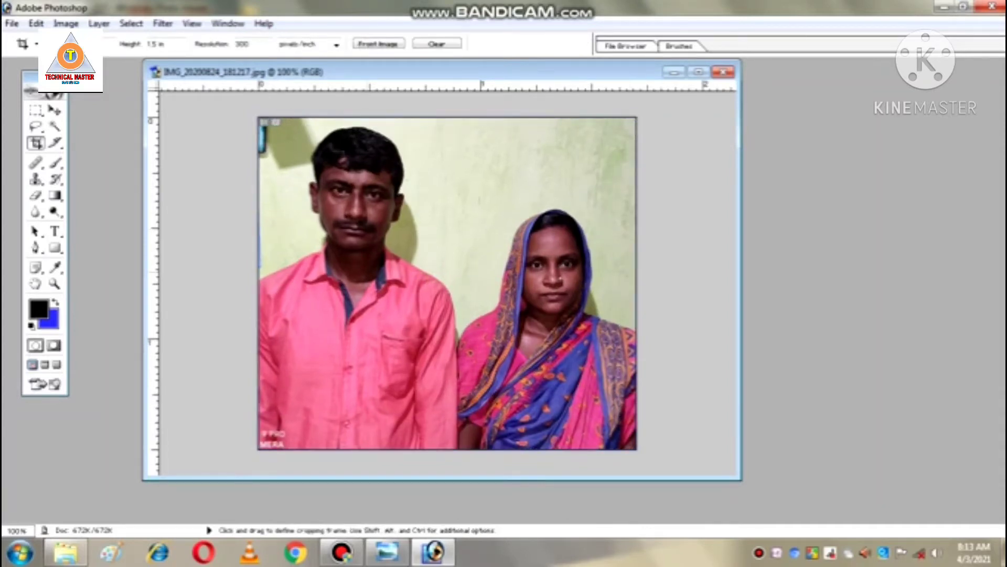
Magic-wand the pale wall and upper-left patch and fill both with blue
{"action": "left_click", "coordinate": [54, 126]}
{"action": "left_click", "coordinate": [621, 154]}
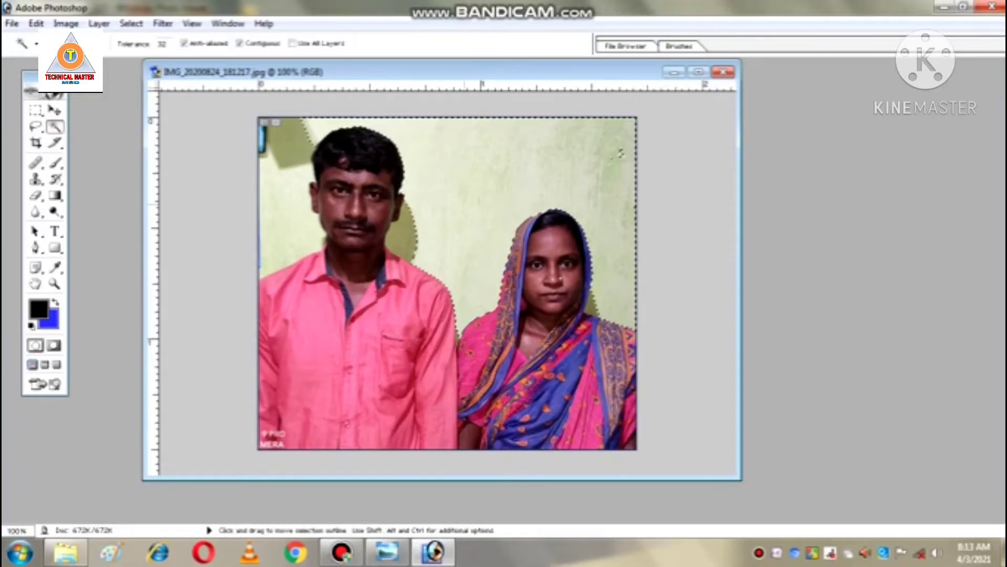
{"action": "key", "text": "ctrl+BackSpace"}
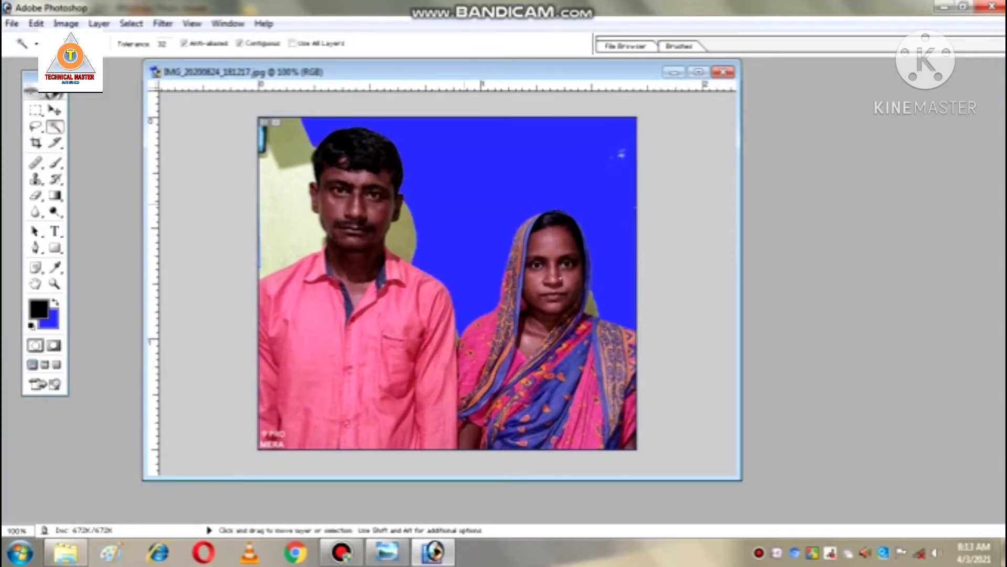
{"action": "key", "text": "ctrl+d"}
{"action": "left_click", "coordinate": [284, 210]}
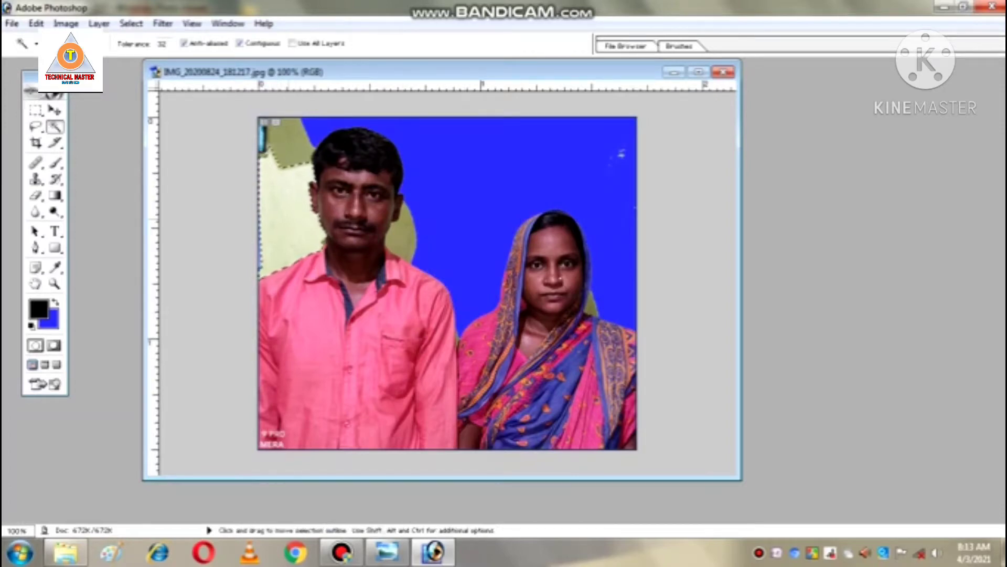
{"action": "key", "text": "ctrl+BackSpace"}
{"action": "key", "text": "ctrl+d"}
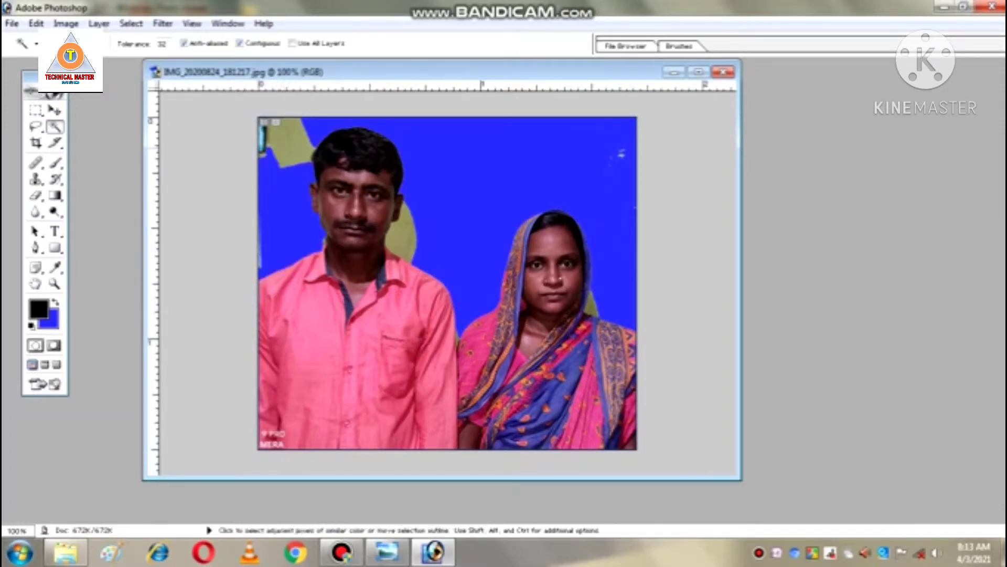
Fill the olive patches at upper left and right of the man's head with blue
{"action": "left_click", "coordinate": [294, 145]}
{"action": "key", "text": "ctrl+BackSpace"}
{"action": "key", "text": "ctrl+d"}
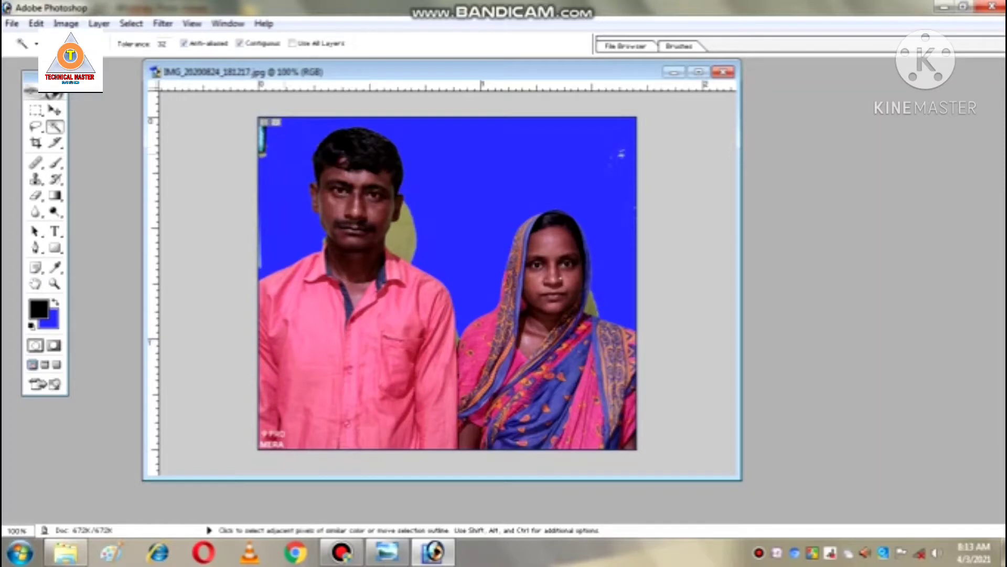
{"action": "left_click", "coordinate": [404, 233]}
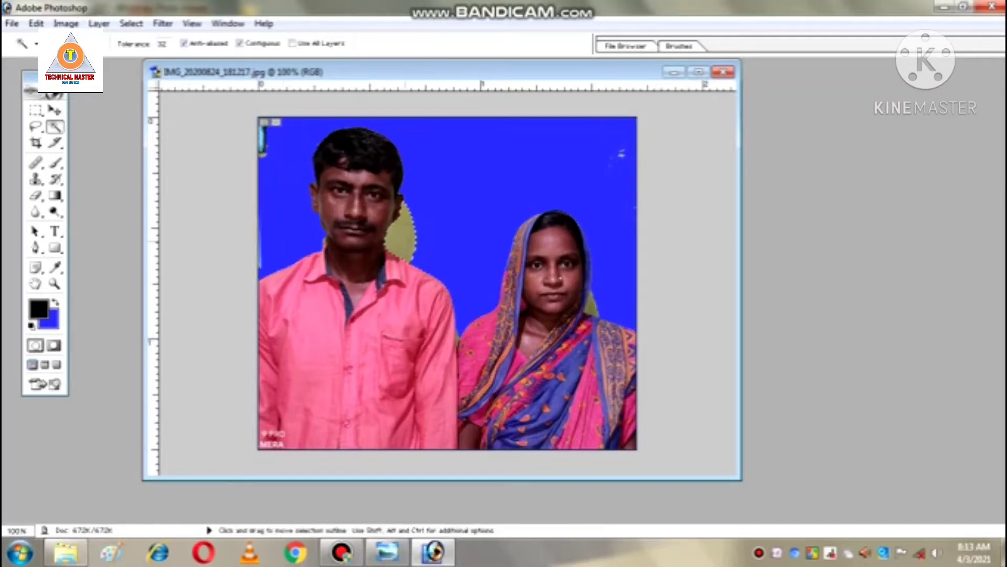
{"action": "key", "text": "ctrl+BackSpace"}
{"action": "key", "text": "ctrl+d"}
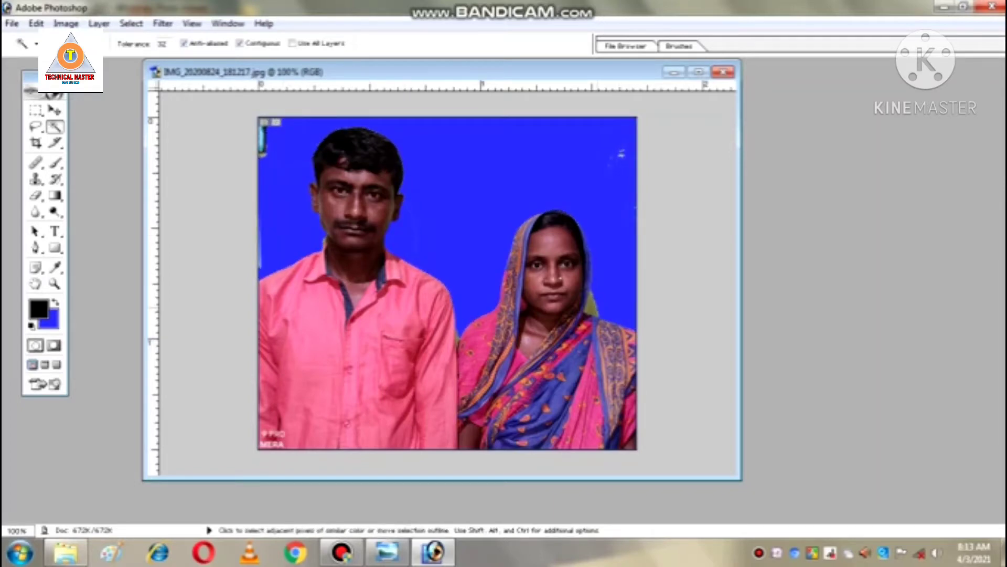
Fill the grey patch by the woman's head and the green patch by her shoulder with blue
{"action": "left_click", "coordinate": [512, 257]}
{"action": "key", "text": "ctrl+BackSpace"}
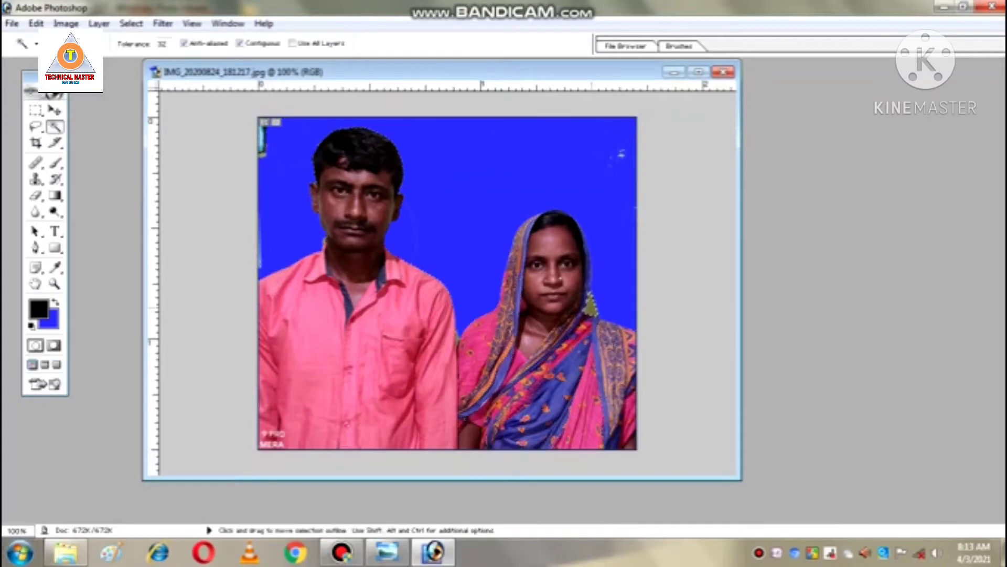
{"action": "key", "text": "ctrl+d"}
{"action": "left_click", "coordinate": [590, 304]}
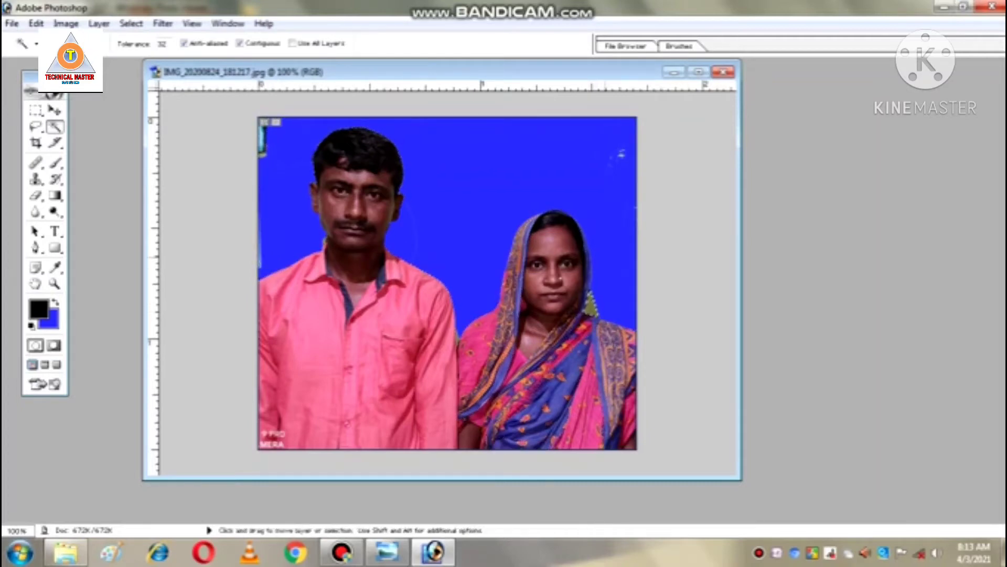
{"action": "key", "text": "ctrl+BackSpace"}
{"action": "key", "text": "ctrl+d"}
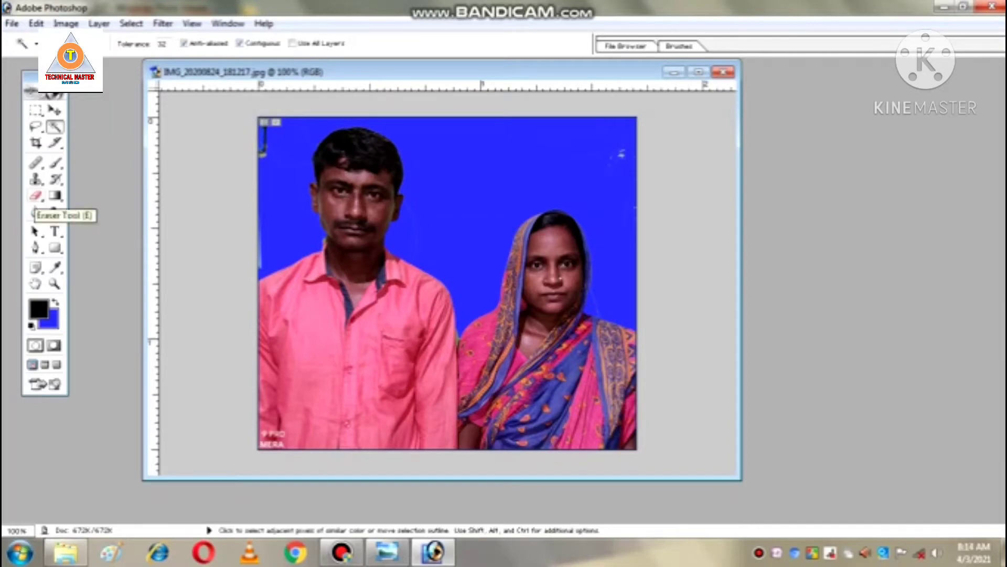
Erase the white specks at the top right and right edge to blue, then select all
{"action": "left_click", "coordinate": [36, 196]}
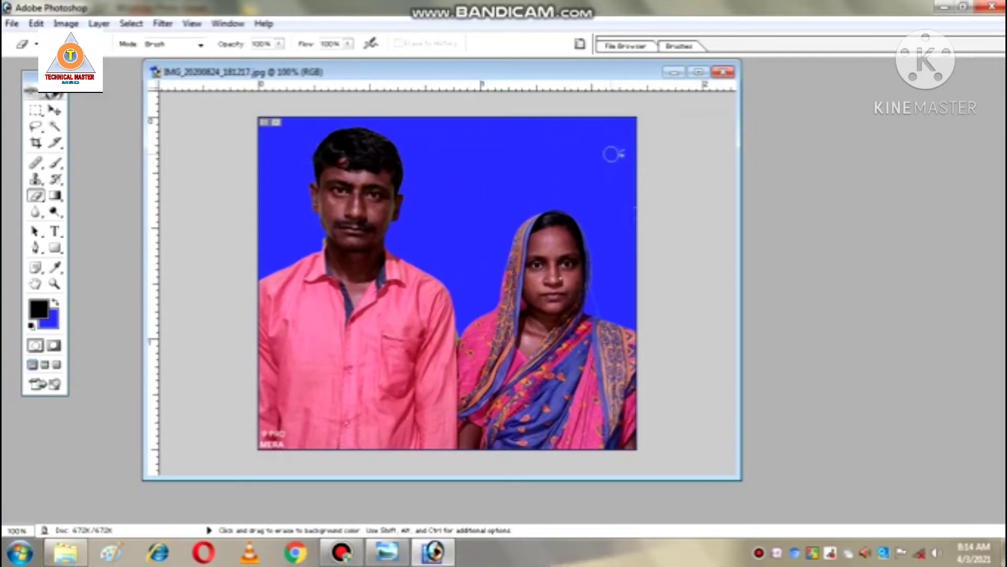
{"action": "mouse_move", "coordinate": [612, 153]}
{"action": "left_mouse_down"}
{"action": "mouse_move", "coordinate": [638, 202]}
{"action": "mouse_move", "coordinate": [612, 166]}
{"action": "left_mouse_up"}
{"action": "left_click_drag", "start_coordinate": [629, 321], "coordinate": [641, 325]}
{"action": "key", "text": "ctrl+a"}
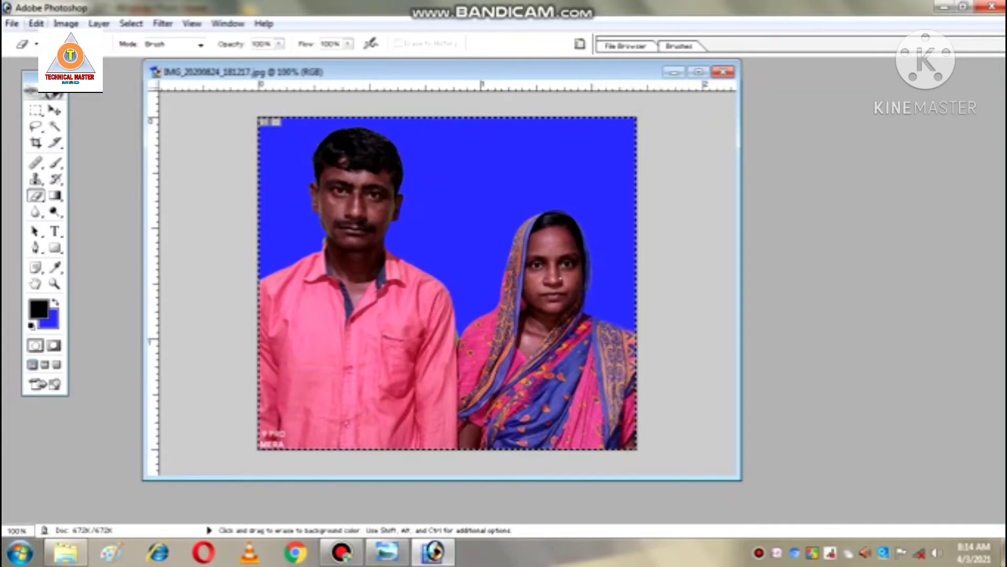
Apply a black Edit > Stroke border inside the full-image selection
{"action": "left_click", "coordinate": [35, 23]}
{"action": "left_click", "coordinate": [58, 274]}
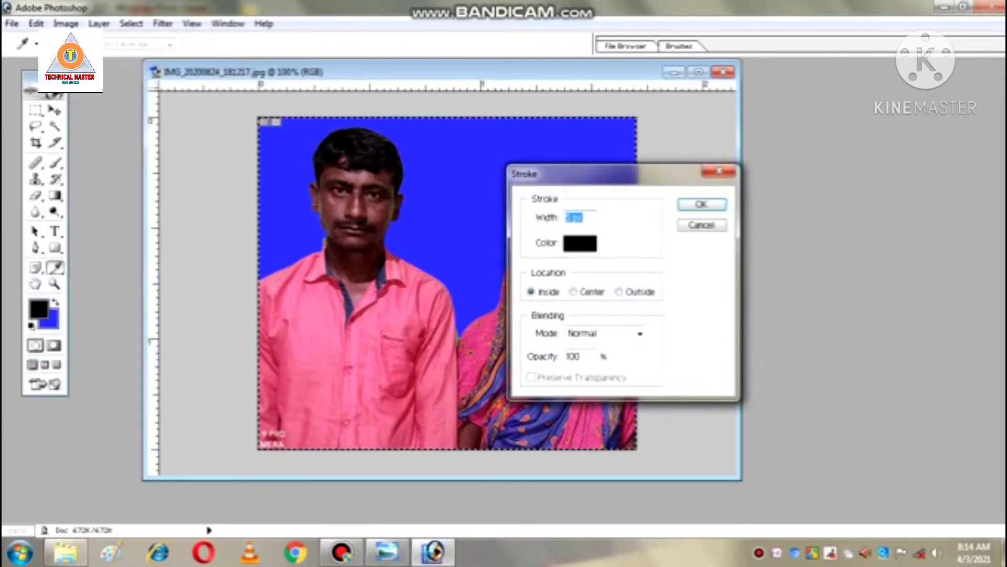
{"action": "left_click", "coordinate": [702, 204]}
{"action": "left_click", "coordinate": [99, 23]}
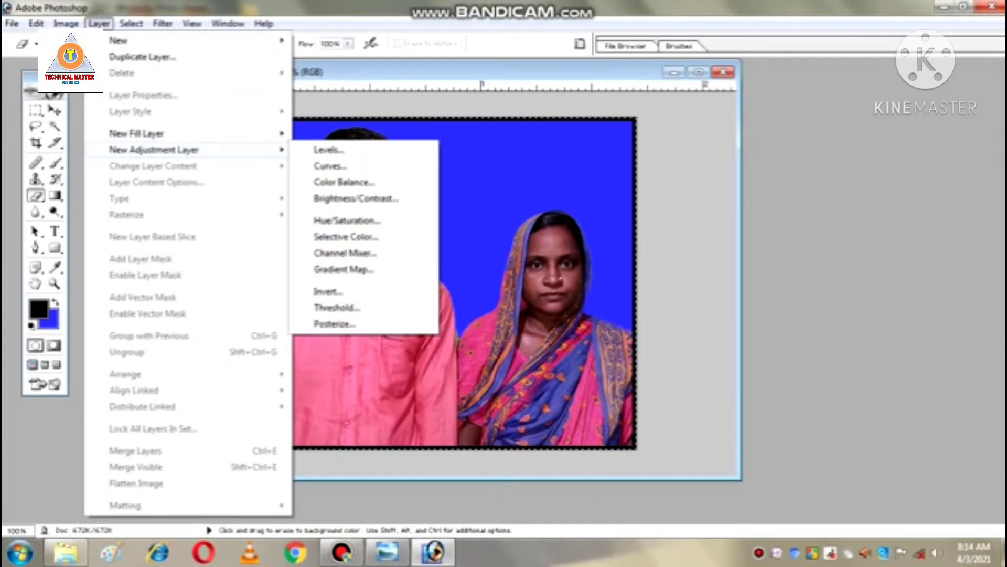
Add a Curves 1 adjustment layer with the curve raised to brighten the photo
{"action": "left_click", "coordinate": [330, 166]}
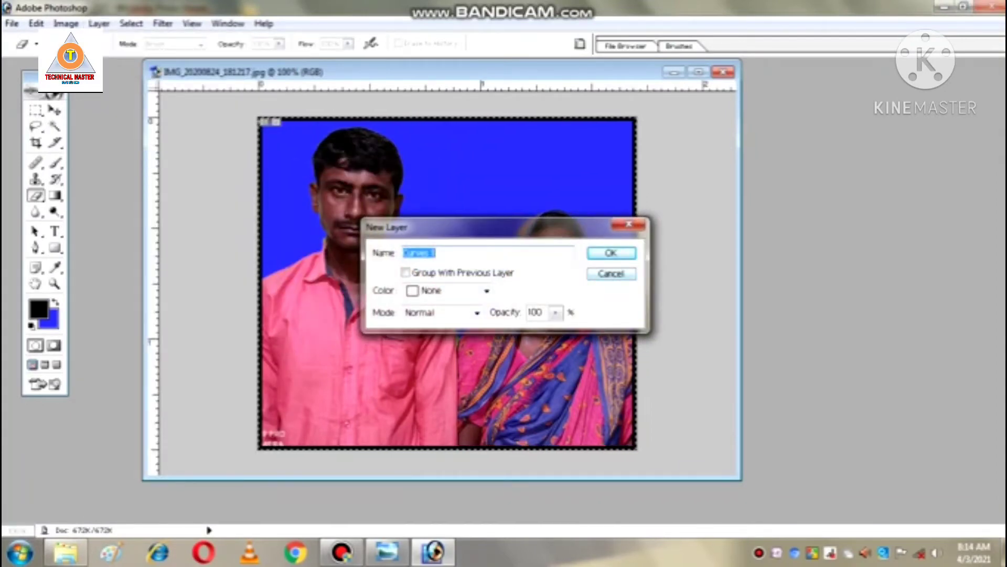
{"action": "key", "text": "Return"}
{"action": "left_click_drag", "start_coordinate": [703, 155], "coordinate": [725, 149]}
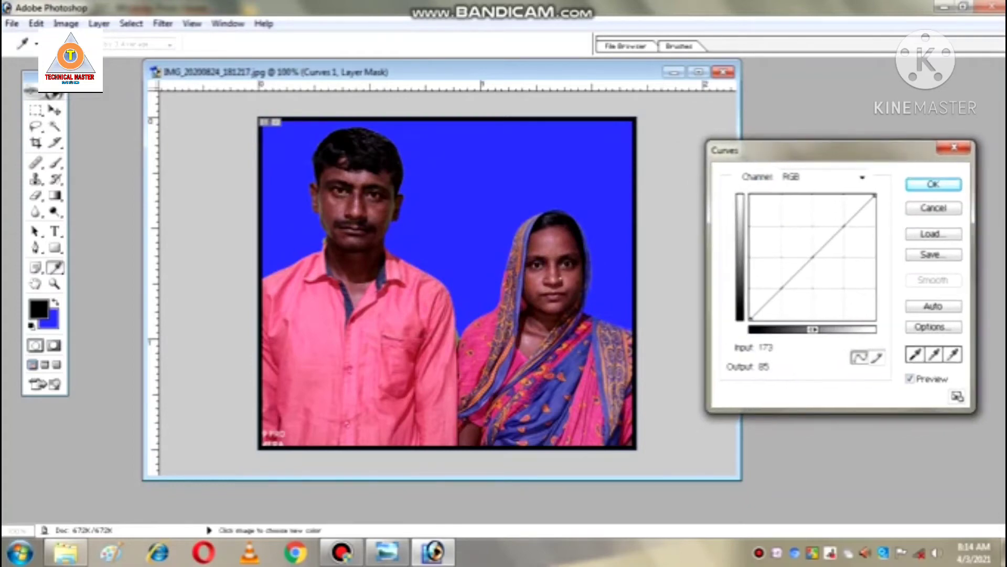
{"action": "mouse_move", "coordinate": [804, 265]}
{"action": "left_mouse_down"}
{"action": "mouse_move", "coordinate": [776, 248]}
{"action": "mouse_move", "coordinate": [781, 255]}
{"action": "left_mouse_up"}
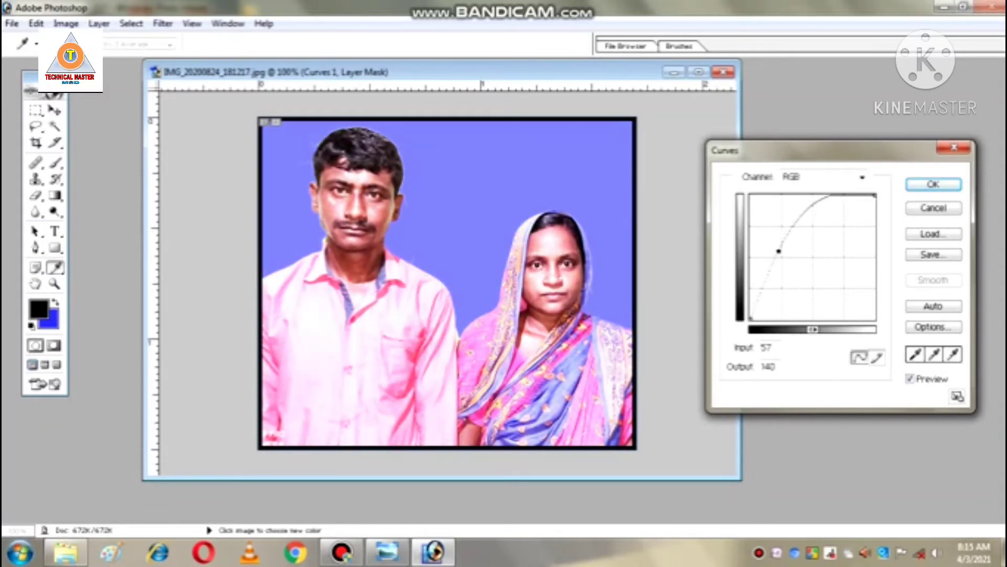
{"action": "left_click_drag", "start_coordinate": [781, 255], "coordinate": [777, 252]}
{"action": "left_click", "coordinate": [934, 184]}
{"action": "key", "text": "e"}
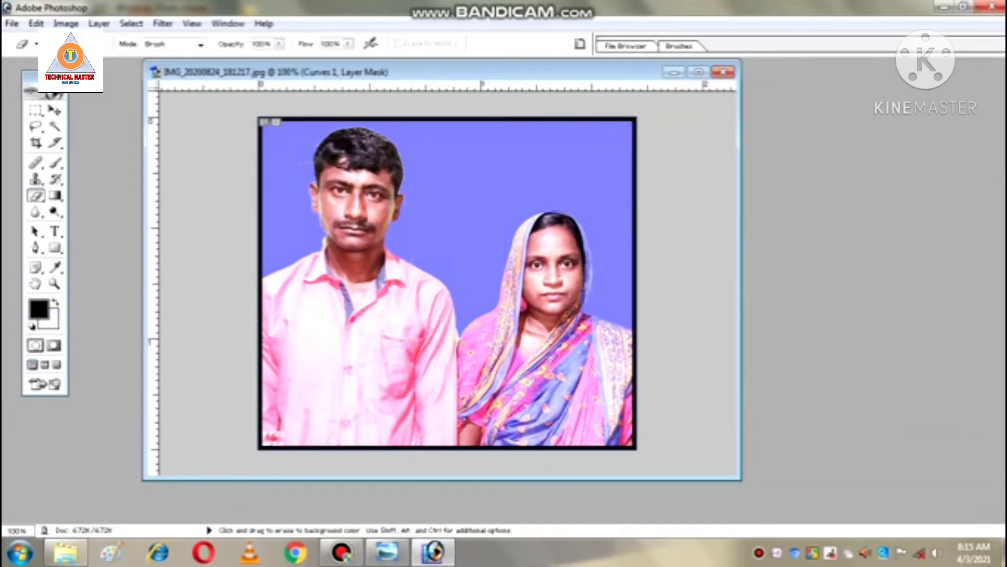
{"action": "left_click", "coordinate": [99, 24]}
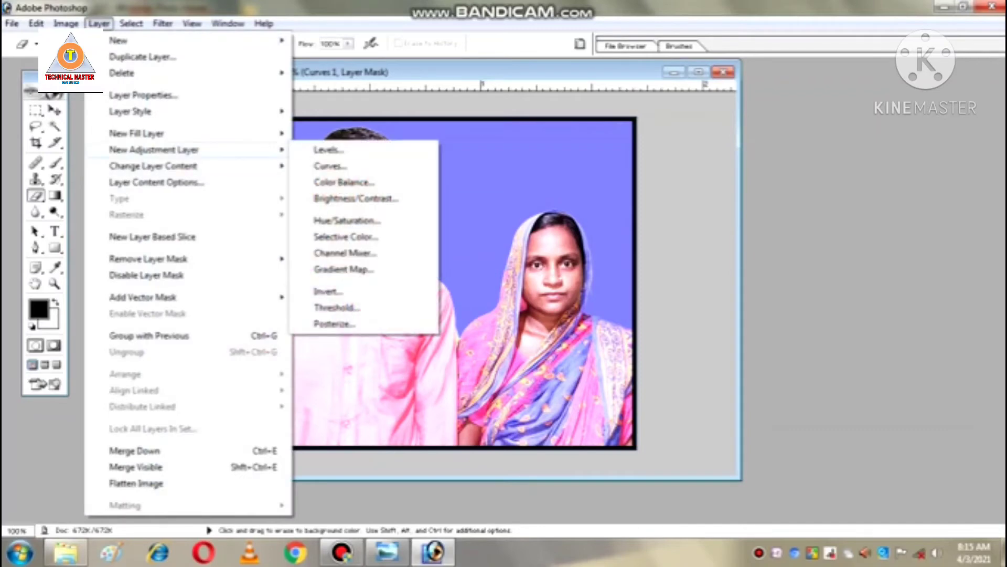
Add a Curves 2 adjustment layer raising the curve further, then start a new document
{"action": "left_click", "coordinate": [330, 165]}
{"action": "key", "text": "Return"}
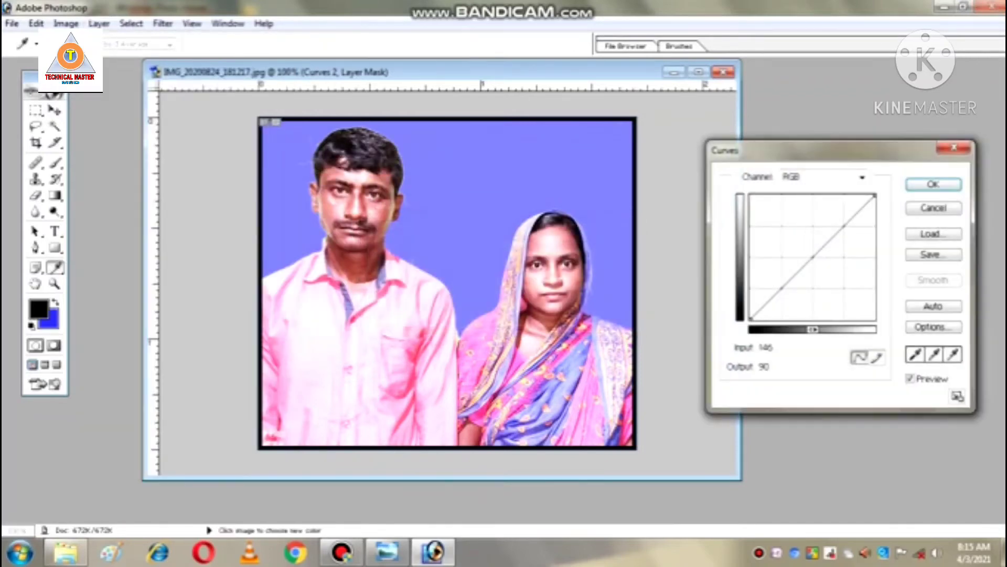
{"action": "left_click_drag", "start_coordinate": [811, 261], "coordinate": [789, 251]}
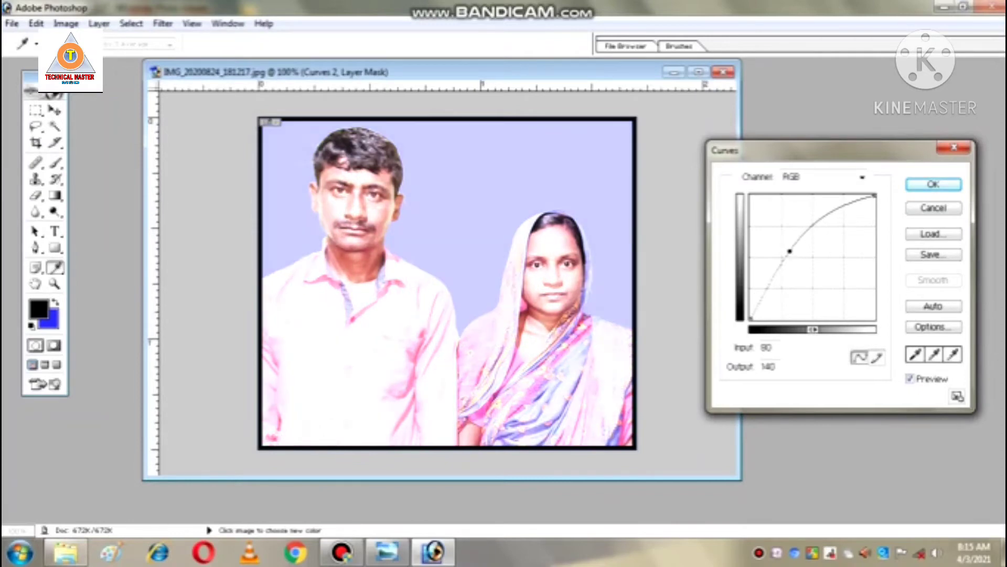
{"action": "key", "text": "Return"}
{"action": "key", "text": "e"}
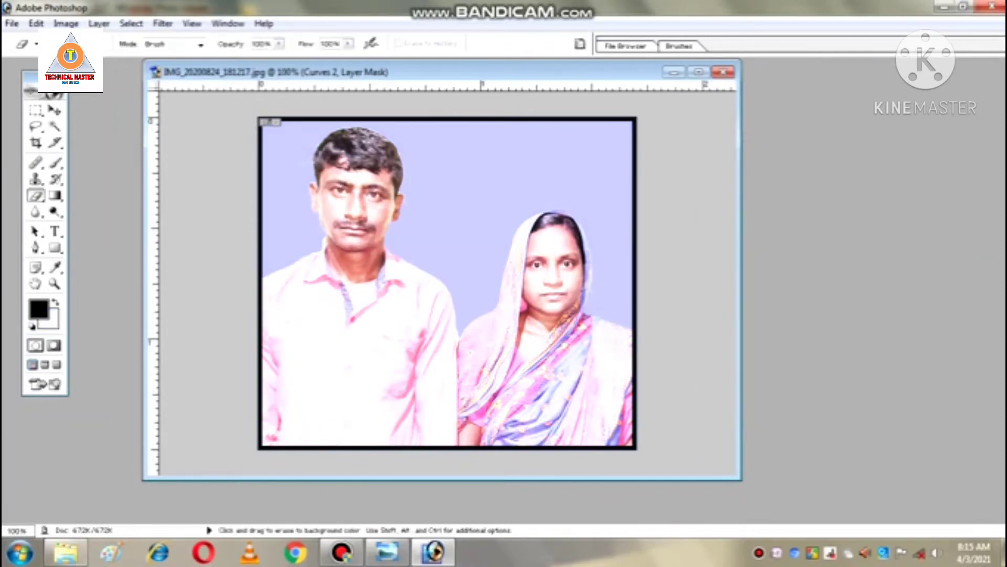
{"action": "key", "text": "ctrl+n"}
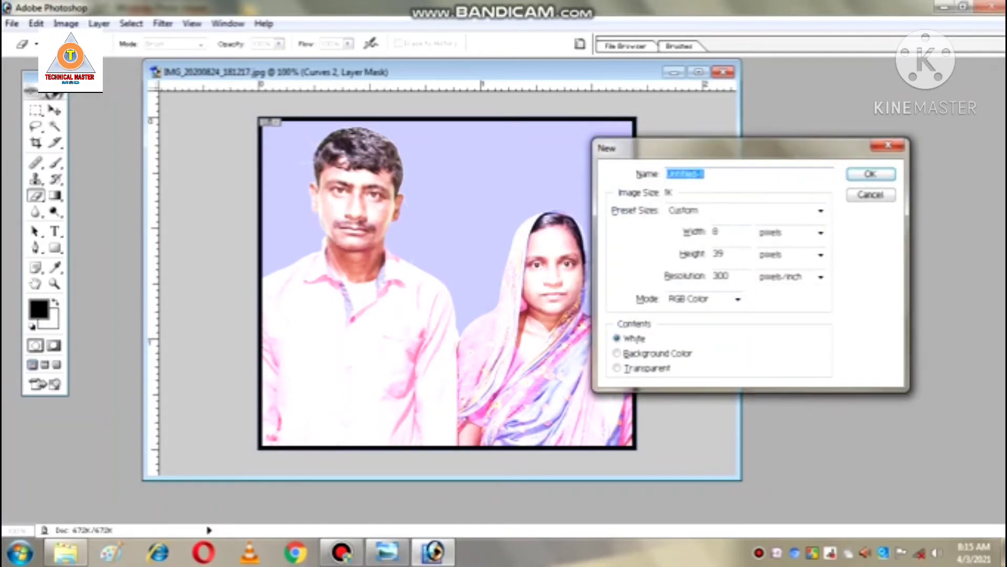
Create a blank A4 document and bring the photo back to the front
{"action": "left_click", "coordinate": [821, 210]}
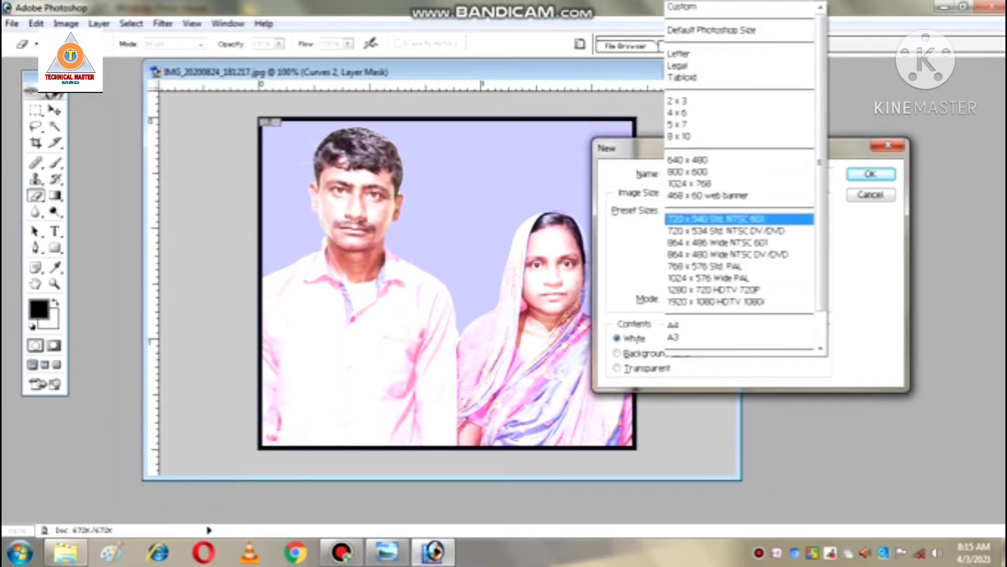
{"action": "left_click", "coordinate": [734, 321]}
{"action": "key", "text": "Return"}
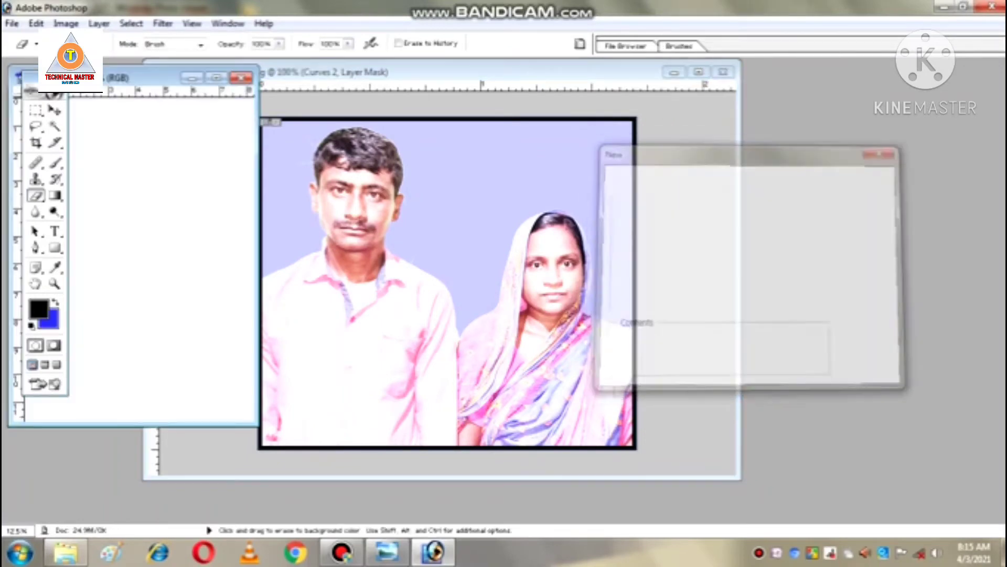
{"action": "left_click", "coordinate": [526, 177]}
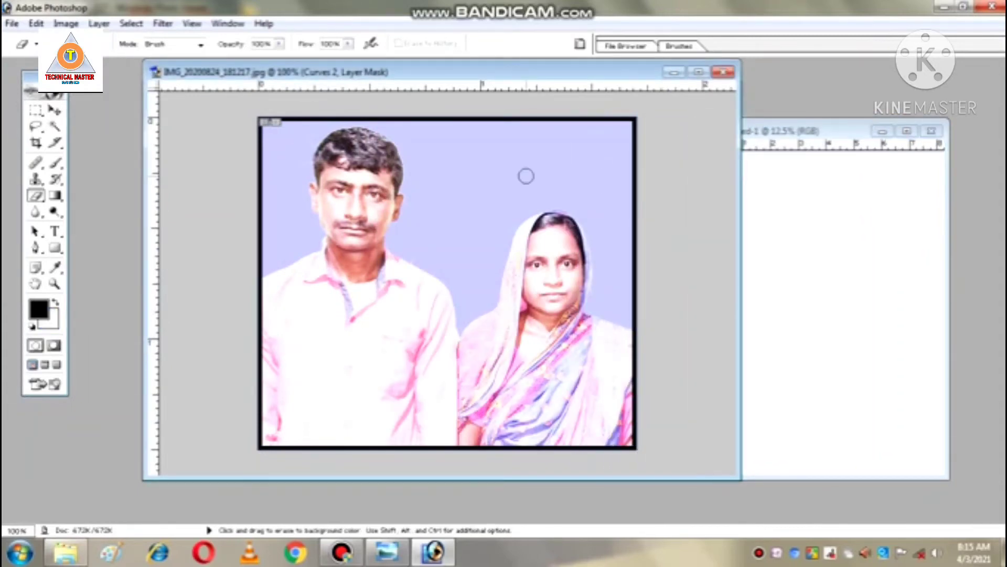
Copy the whole photo onto the A4 page with the Move tool
{"action": "key", "text": "ctrl+a"}
{"action": "key", "text": "v"}
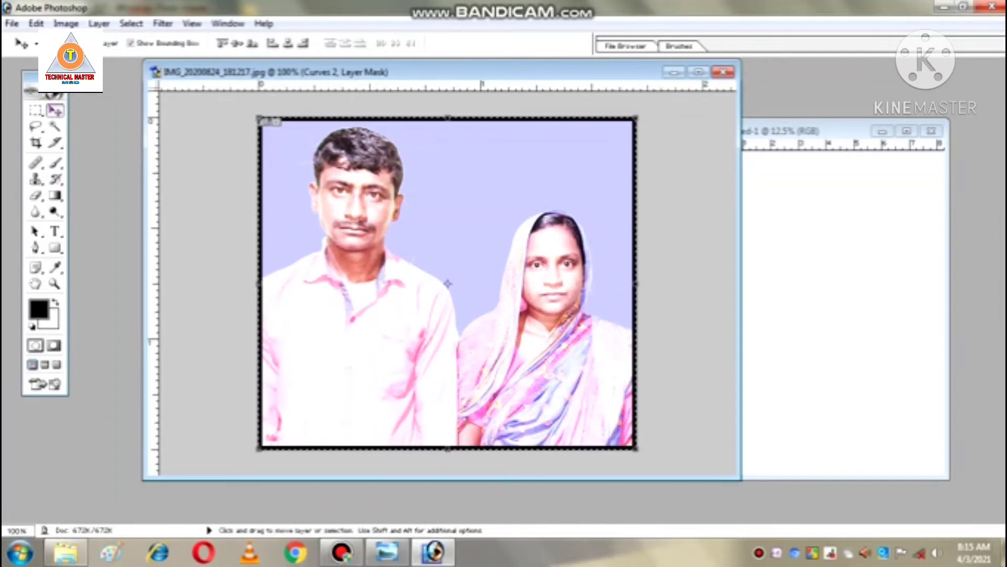
{"action": "left_click_drag", "start_coordinate": [448, 283], "coordinate": [786, 239]}
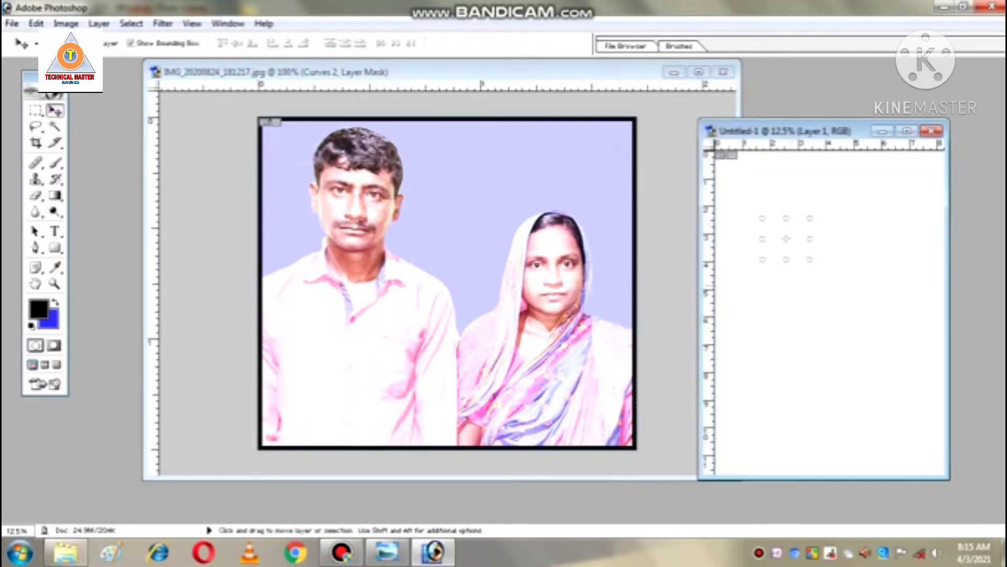
{"action": "right_click", "coordinate": [789, 253]}
{"action": "key", "text": "Escape"}
Close the Untitled-1 A4 page without saving
{"action": "left_click", "coordinate": [932, 131]}
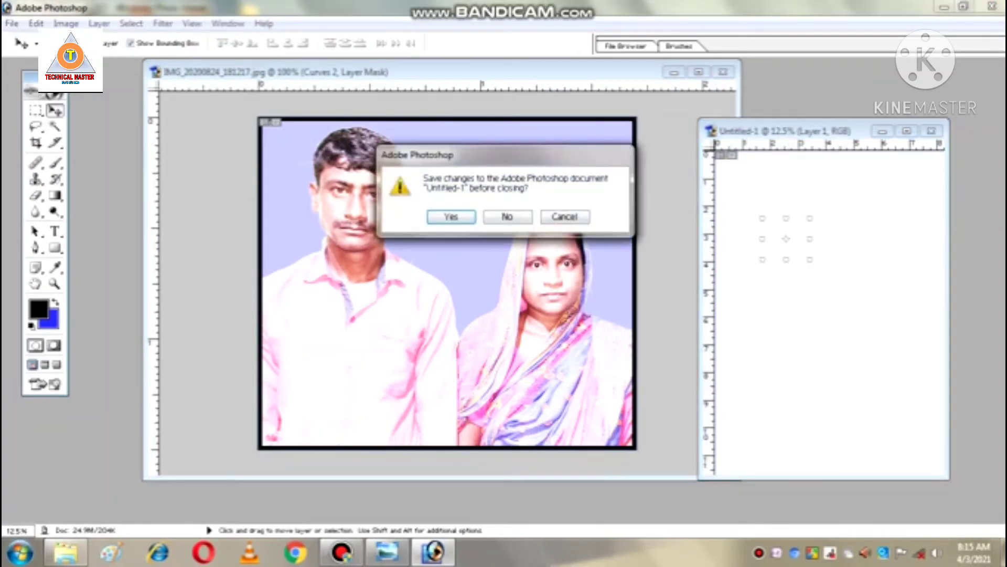
{"action": "key", "text": "n"}
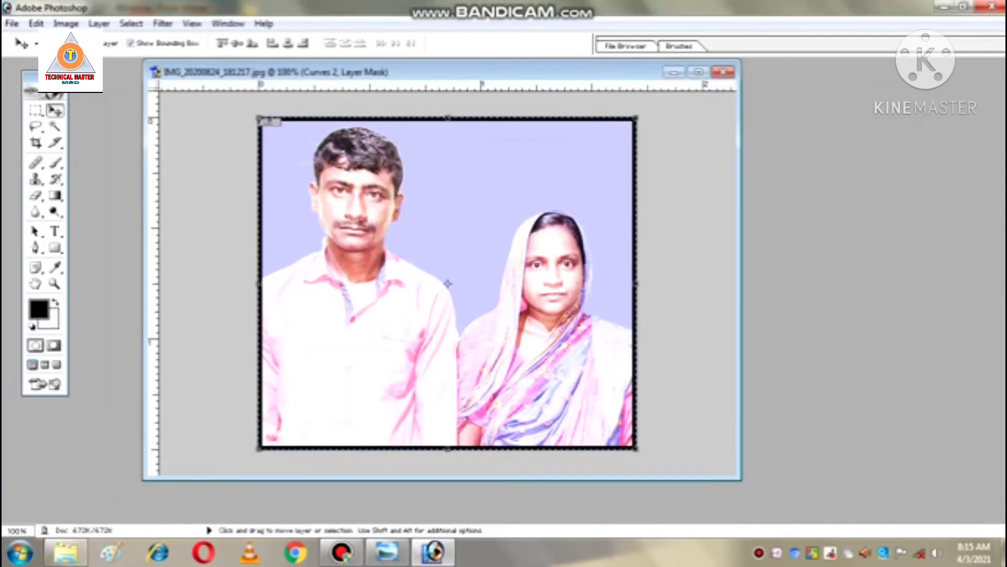
{"action": "key", "text": "alt+f"}
Save the bordered photo to the Desktop as JPEG 'IMG_20200824_181217 copy.jpg', accepting the JPEG options
{"action": "key", "text": "Up"}
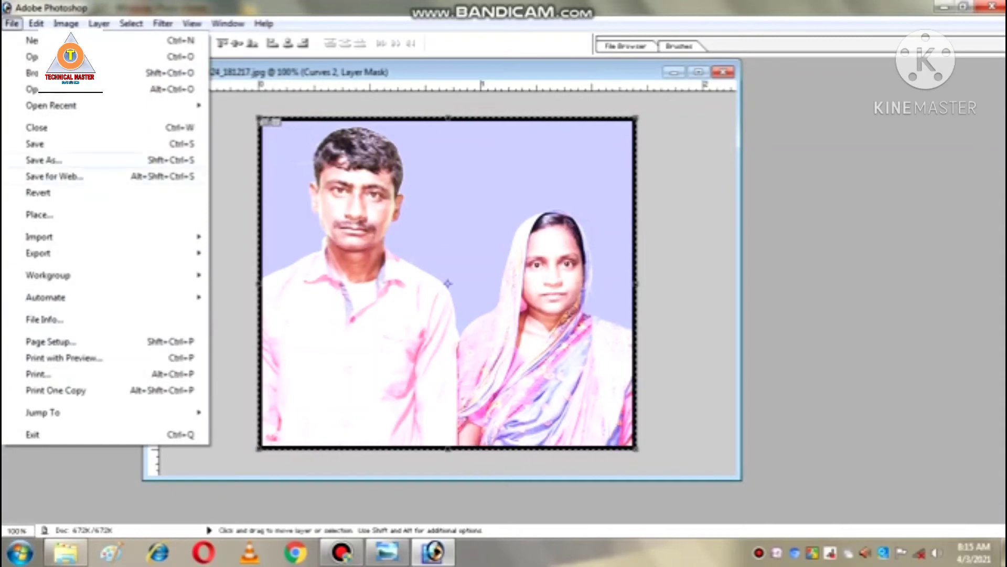
{"action": "key", "text": "Return"}
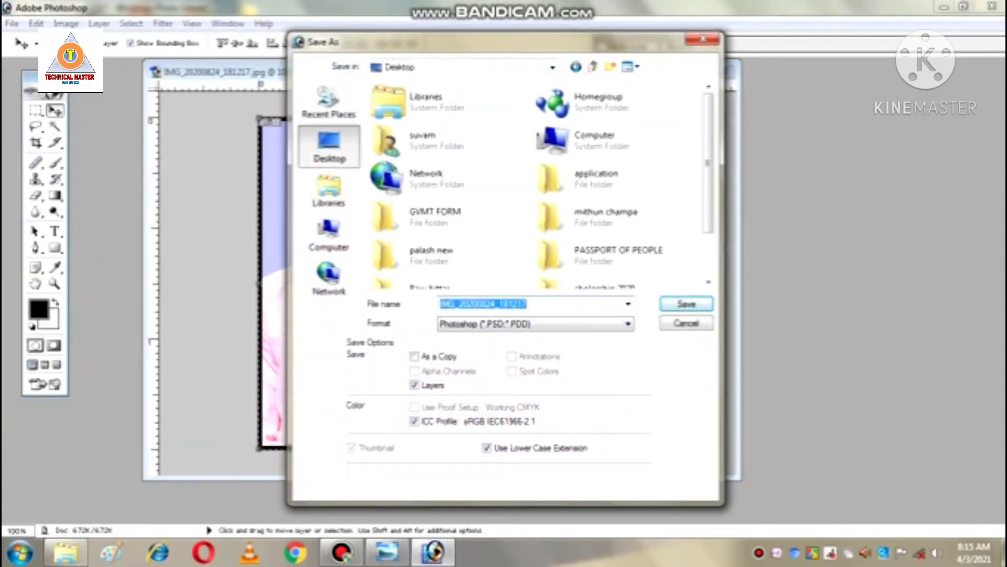
{"action": "left_click", "coordinate": [535, 324]}
{"action": "left_click", "coordinate": [536, 404]}
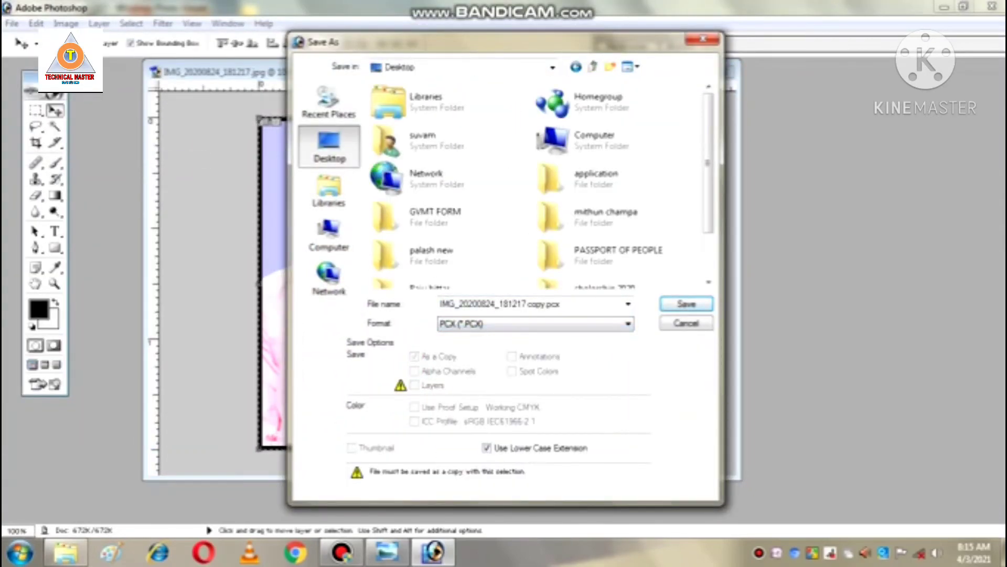
{"action": "left_click", "coordinate": [535, 324]}
{"action": "left_click", "coordinate": [535, 394]}
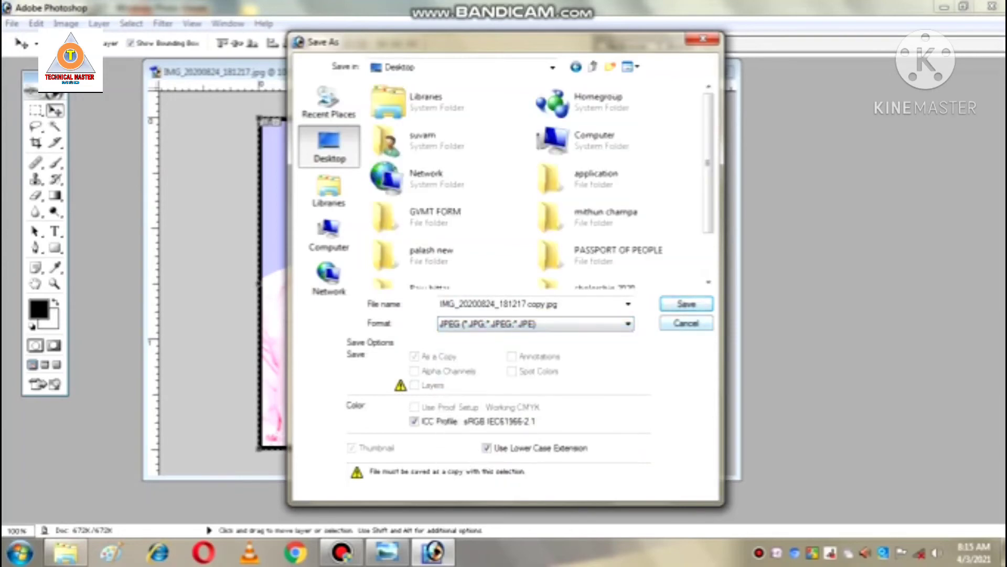
{"action": "key", "text": "Return"}
{"action": "key", "text": "Return"}
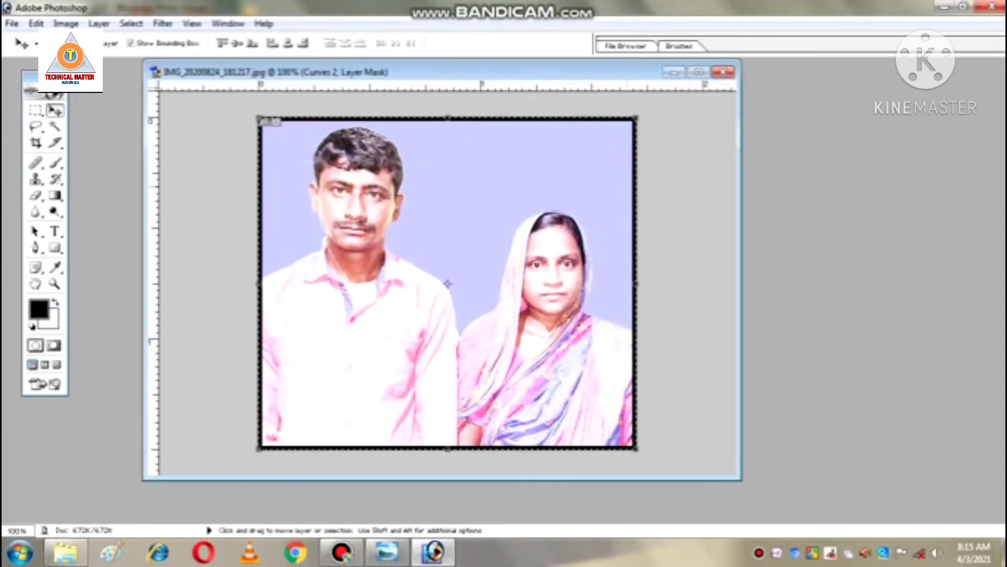
{"action": "key", "text": "ctrl+w"}
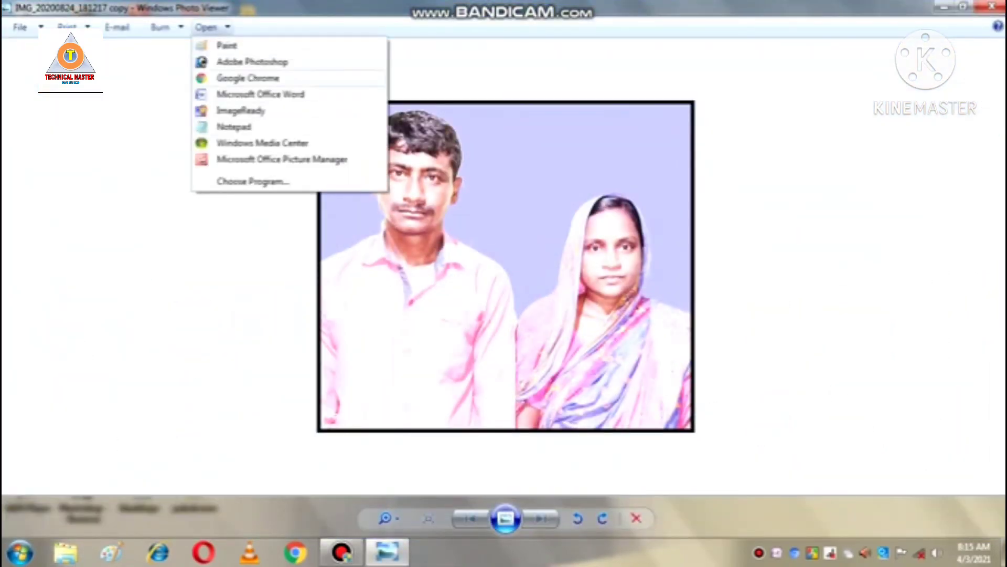
Open IMG_20200824_181217 copy.jpg from Windows Photo Viewer in Adobe Photoshop
{"action": "left_click", "coordinate": [252, 61]}
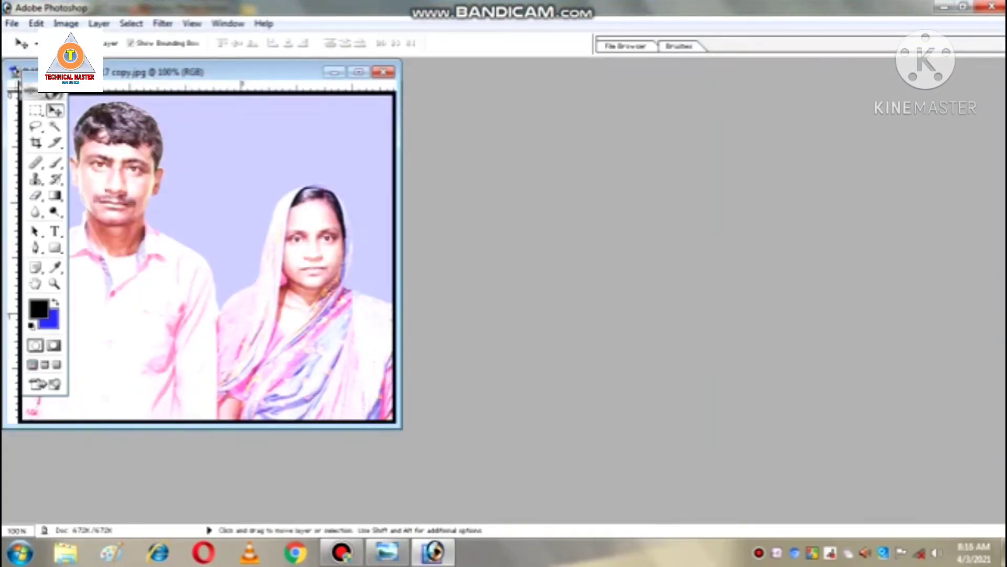
Create a new blank document using the A4 page size preset
{"action": "key", "text": "ctrl+n"}
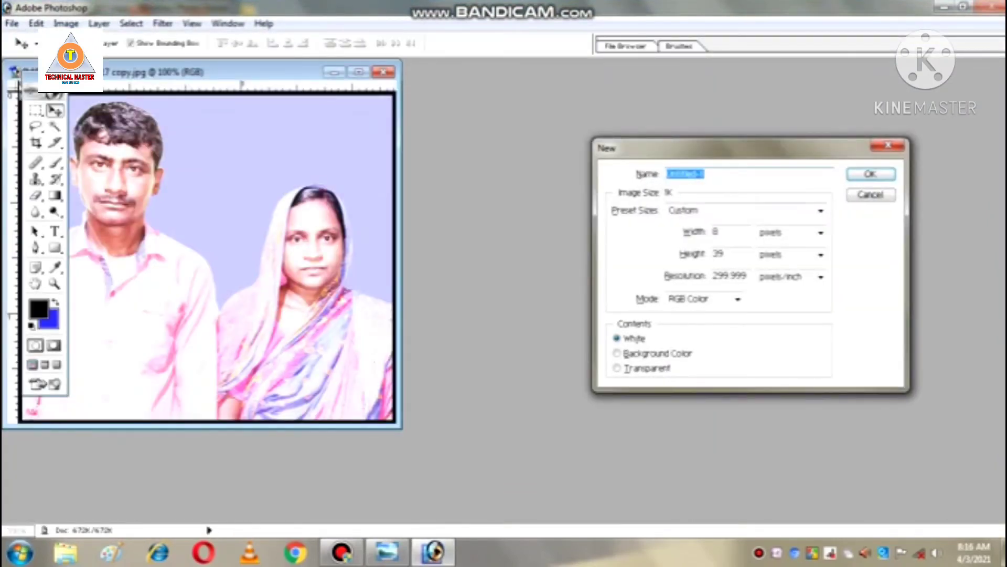
{"action": "left_click", "coordinate": [739, 210]}
{"action": "left_click", "coordinate": [673, 325]}
{"action": "left_click", "coordinate": [871, 174]}
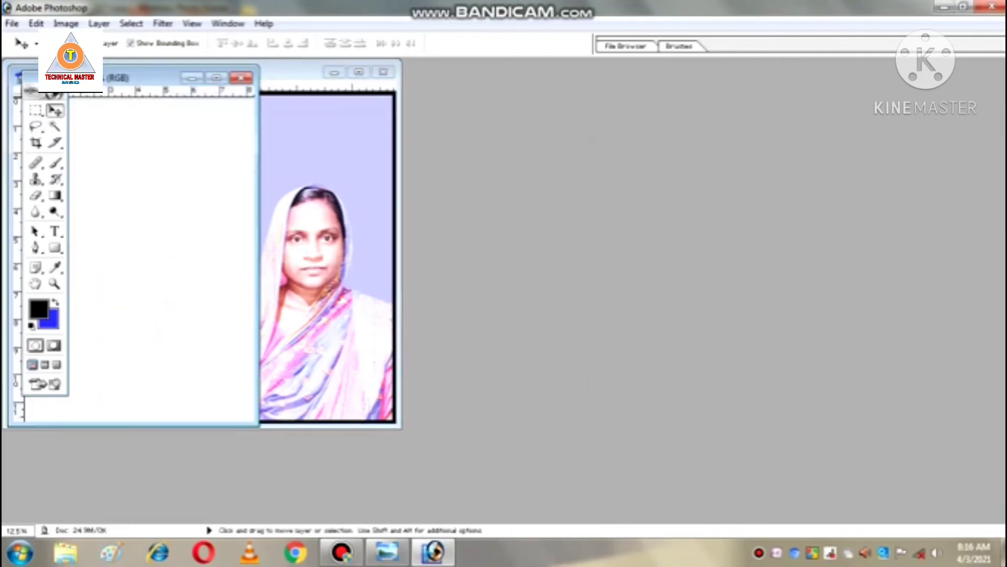
Place the couple photo at the A4 page's top-left, flatten the image, and preview printing
{"action": "left_click_drag", "start_coordinate": [157, 78], "coordinate": [735, 122]}
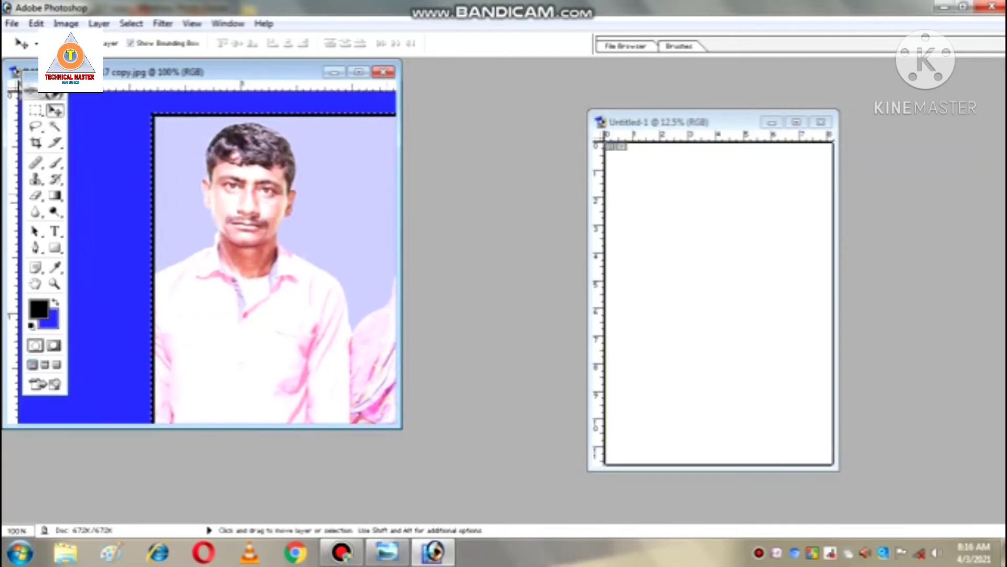
{"action": "left_click_drag", "start_coordinate": [652, 244], "coordinate": [634, 170]}
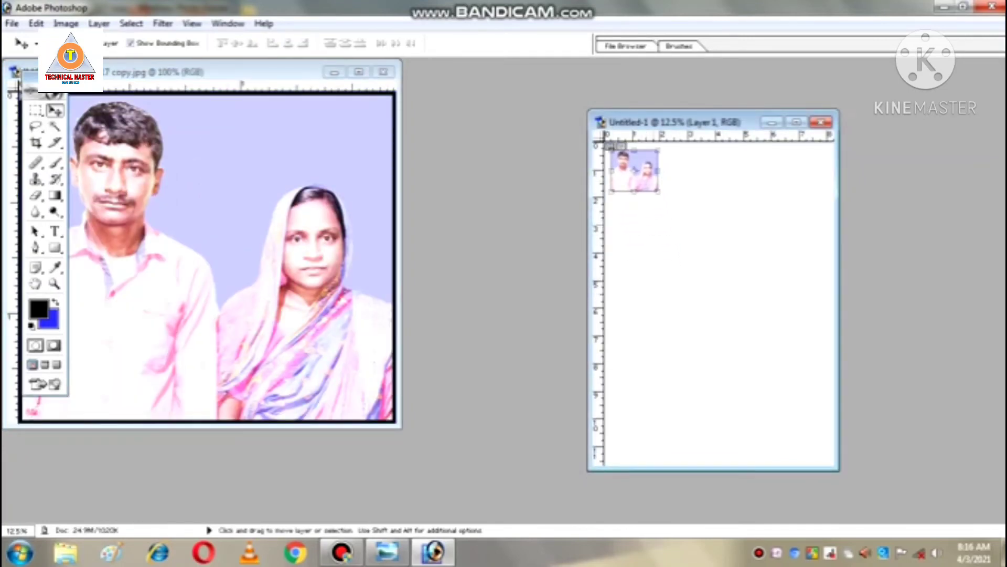
{"action": "key", "text": "ctrl+e"}
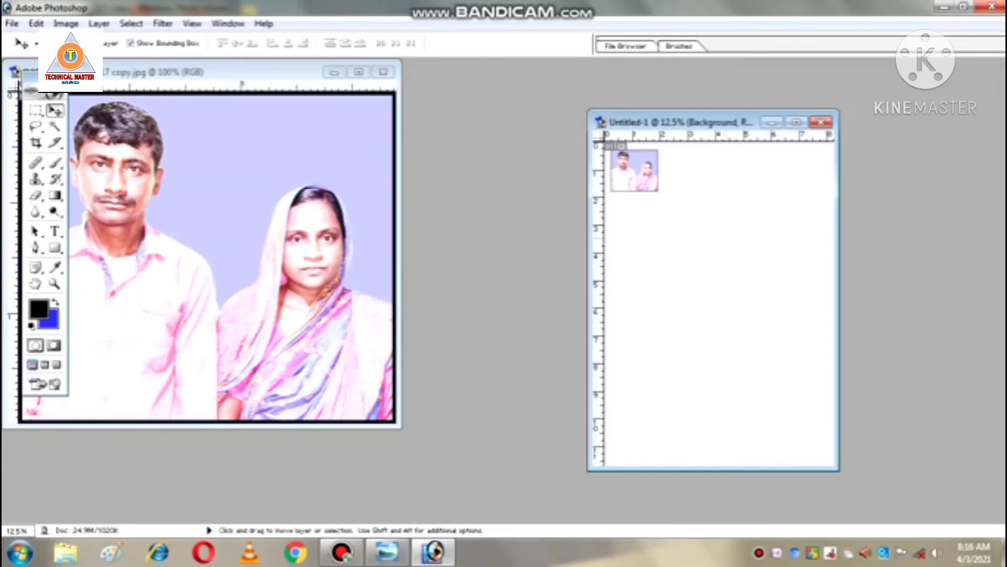
{"action": "key", "text": "ctrl+alt+p"}
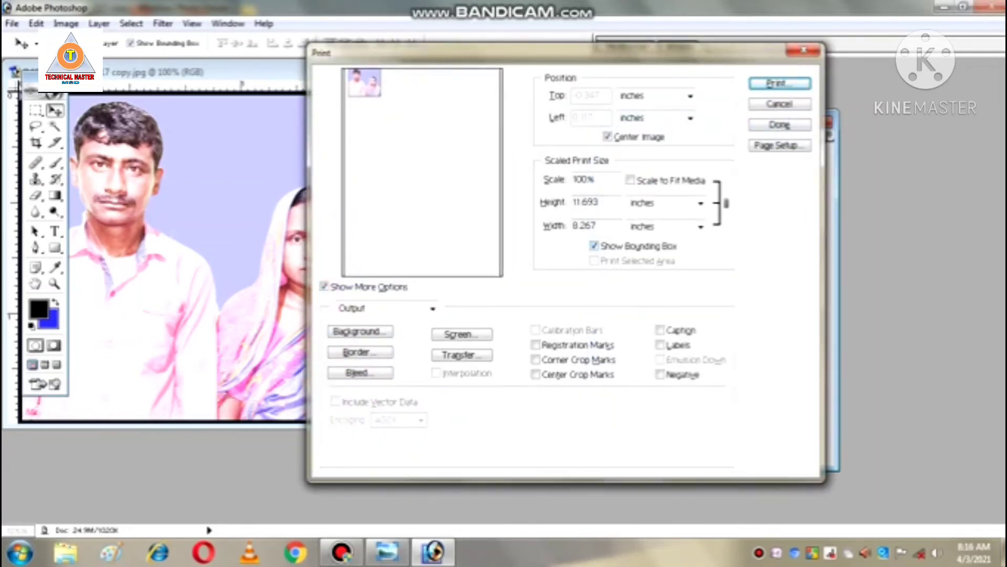
Enable Scale to Fit Media, select the HP Ink Tank 310 series printer and open its properties
{"action": "left_click", "coordinate": [630, 180]}
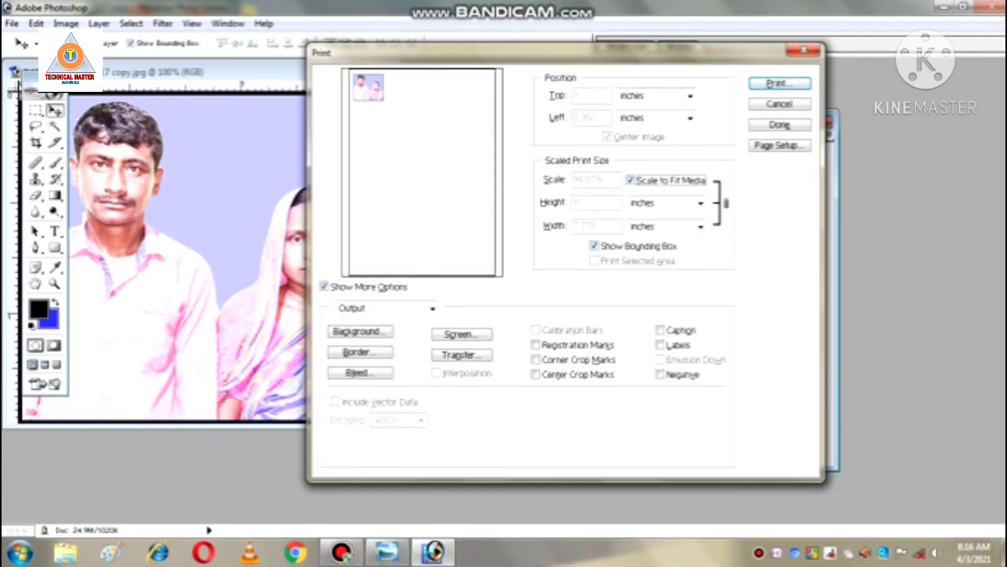
{"action": "key", "text": "Return"}
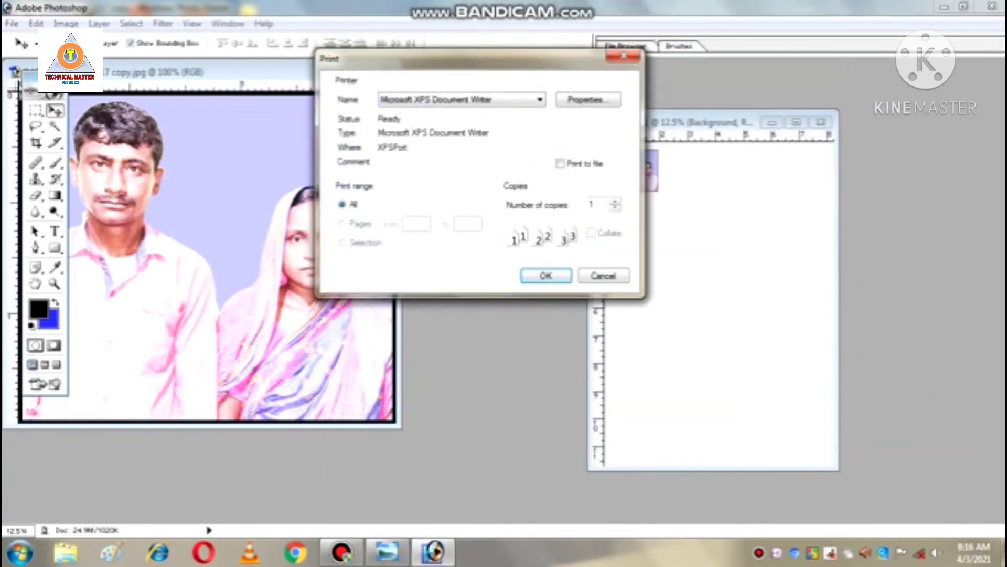
{"action": "key", "text": "alt+Down"}
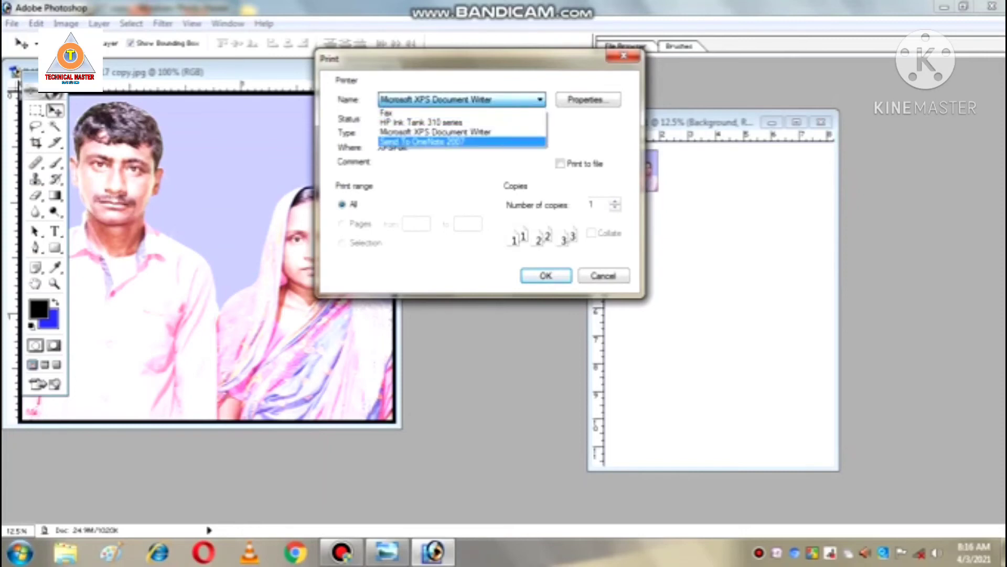
{"action": "key", "text": "Up"}
{"action": "key", "text": "Return"}
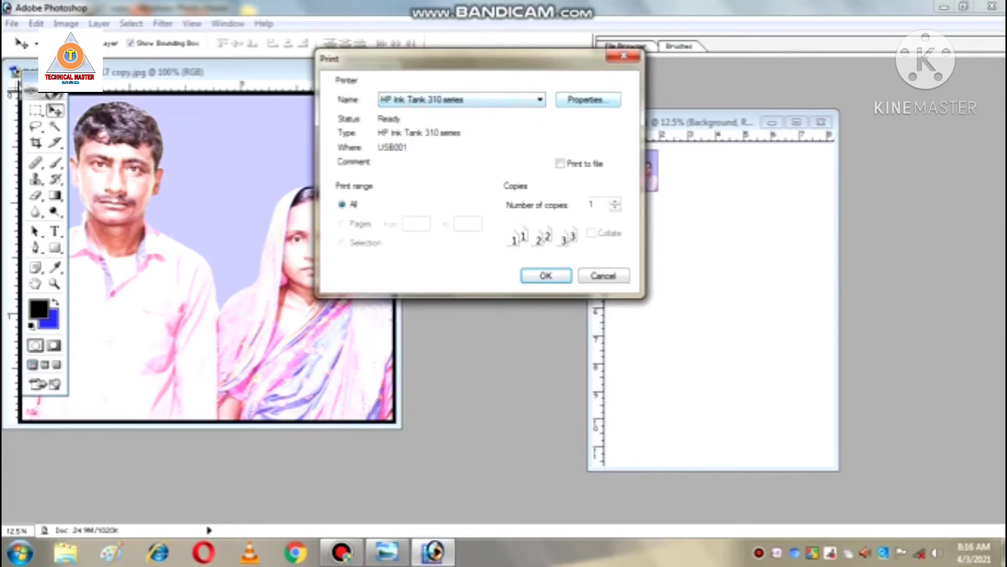
{"action": "key", "text": "alt+p"}
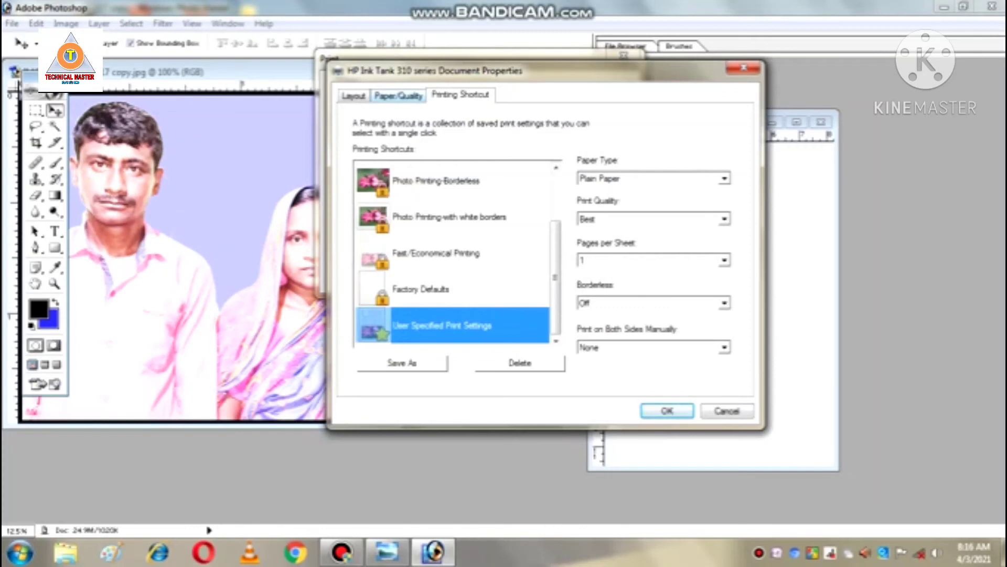
Set the paper media to Other Glossy Inkjet Papers and apply the printer settings
{"action": "key", "text": "ctrl+shift+Tab"}
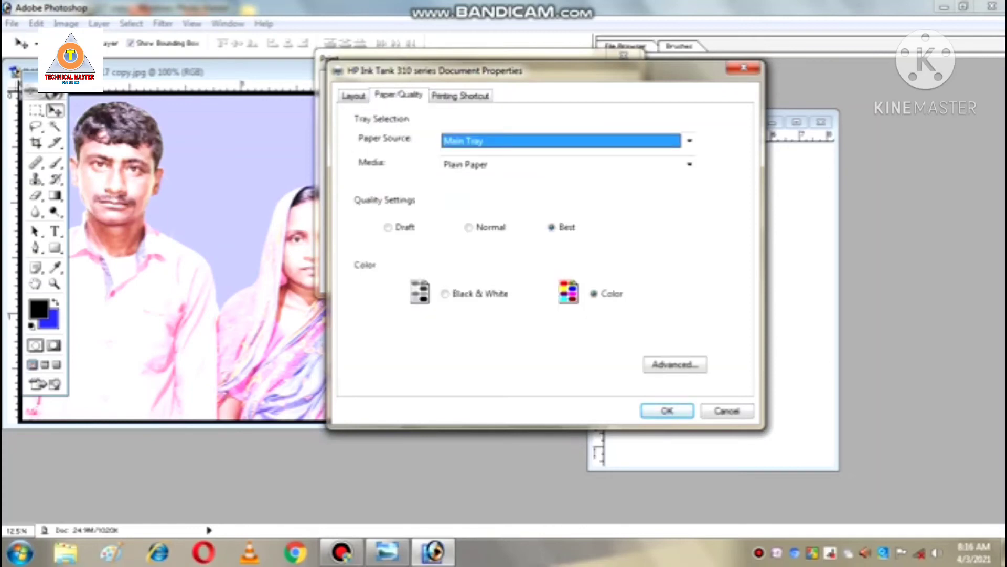
{"action": "key", "text": "Tab"}
{"action": "key", "text": "alt+Down"}
{"action": "key", "text": "End"}
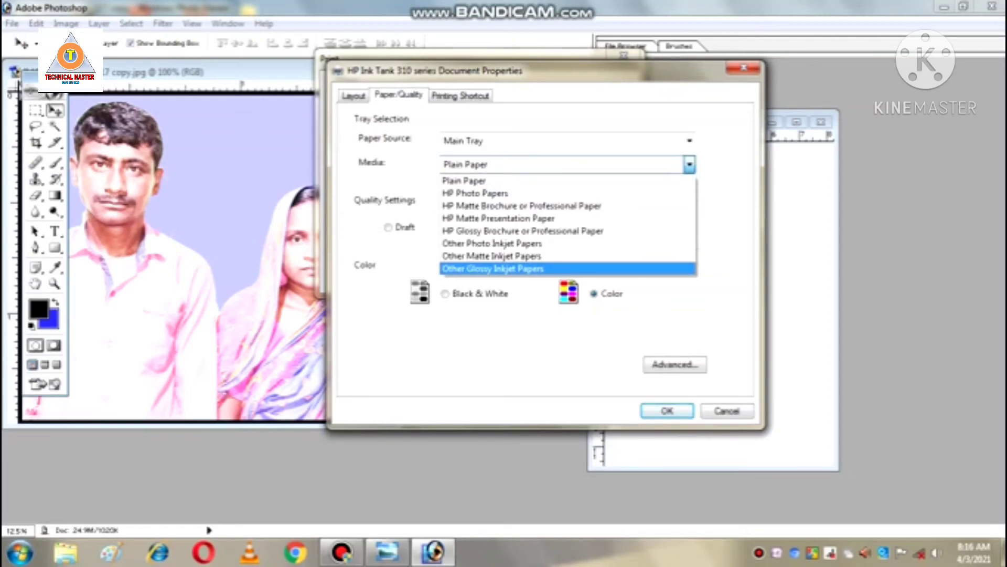
{"action": "key", "text": "Return"}
{"action": "key", "text": "alt+Down"}
{"action": "key", "text": "Up"}
{"action": "key", "text": "Up"}
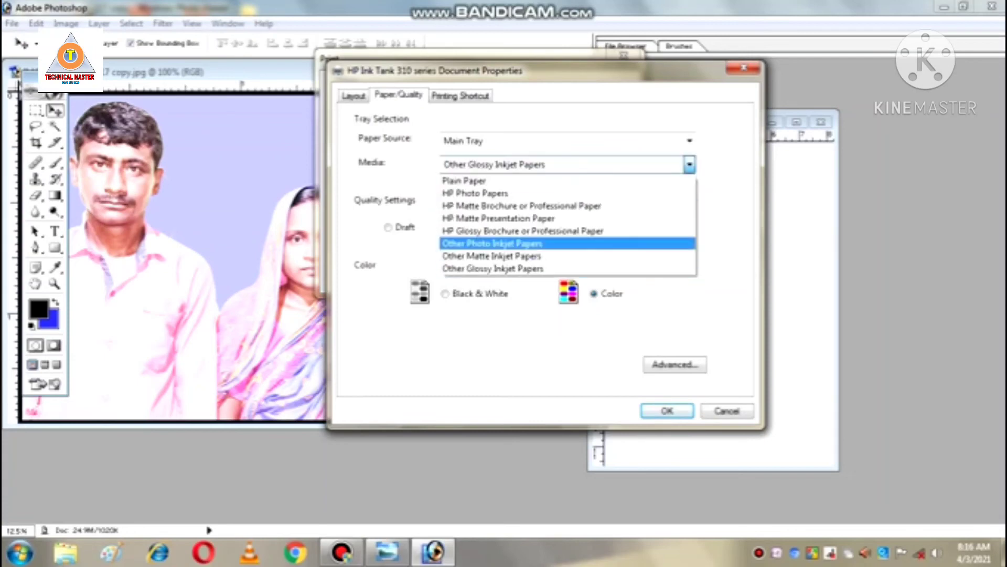
{"action": "key", "text": "Down"}
{"action": "key", "text": "Down"}
{"action": "key", "text": "Up"}
{"action": "key", "text": "Down"}
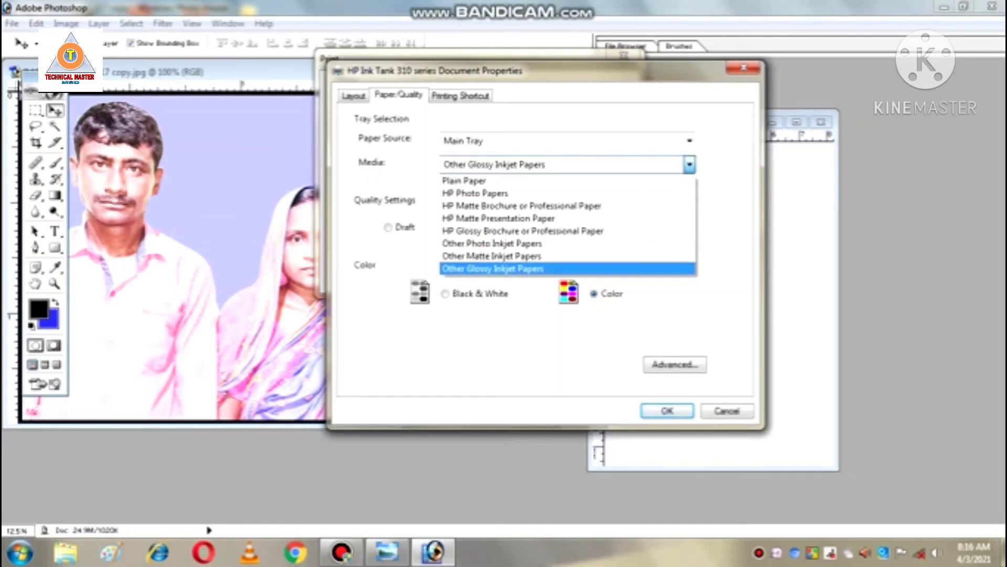
{"action": "key", "text": "Return"}
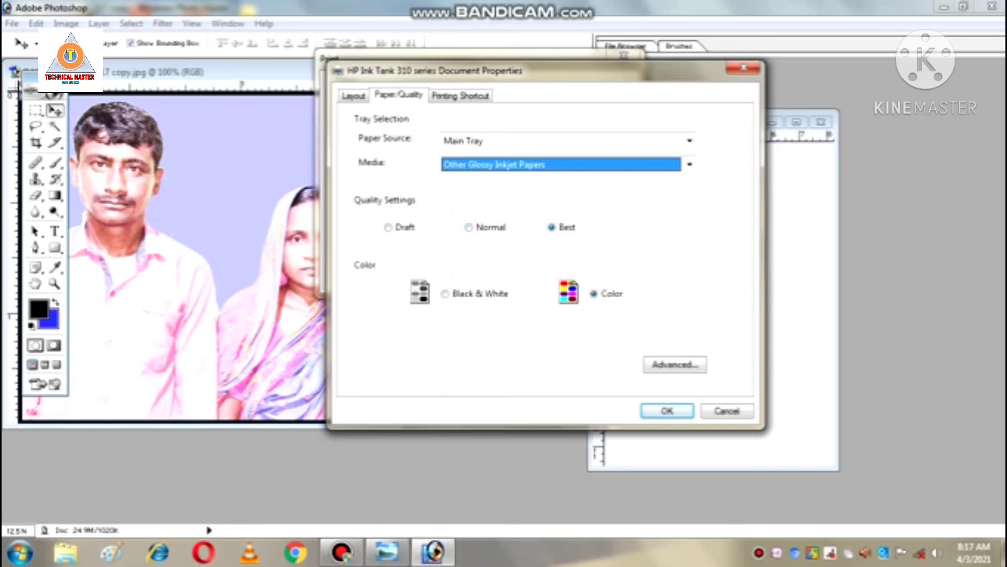
{"action": "key", "text": "Return"}
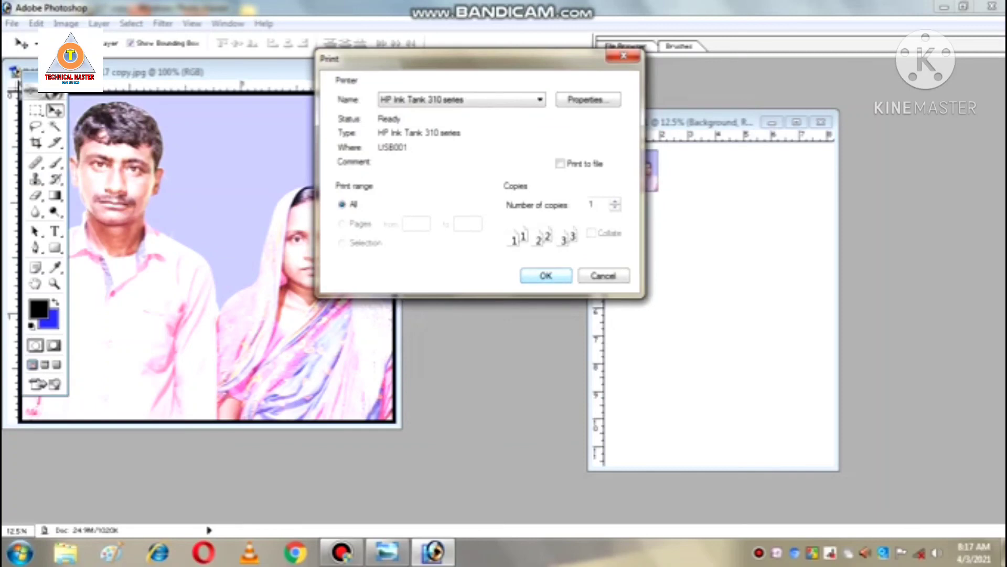
{"action": "mouse_move", "coordinate": [367, 59]}
{"action": "left_mouse_down"}
{"action": "mouse_move", "coordinate": [464, 80]}
{"action": "mouse_move", "coordinate": [419, 68]}
{"action": "mouse_move", "coordinate": [457, 65]}
{"action": "mouse_move", "coordinate": [401, 47]}
{"action": "mouse_move", "coordinate": [470, 57]}
{"action": "left_mouse_up"}
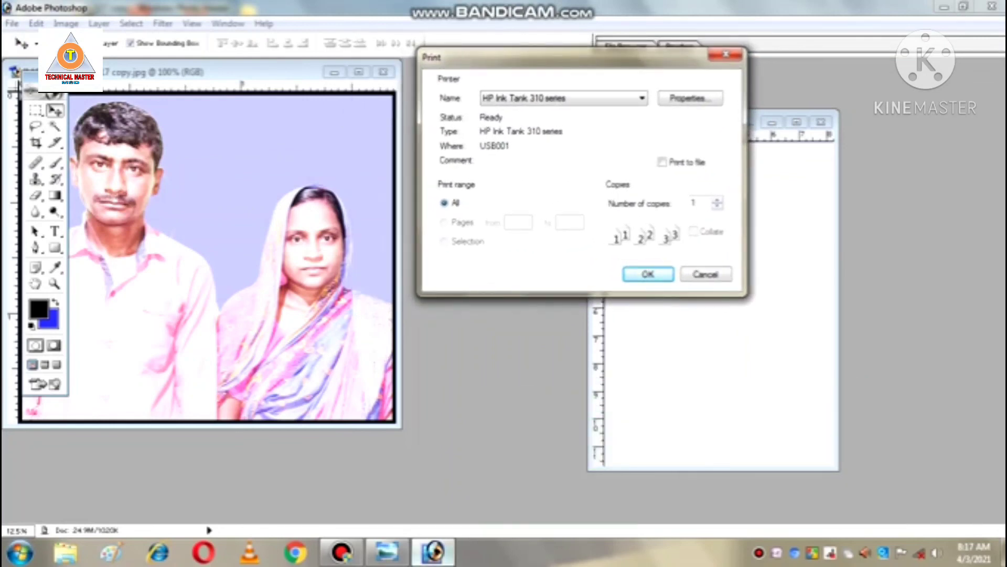